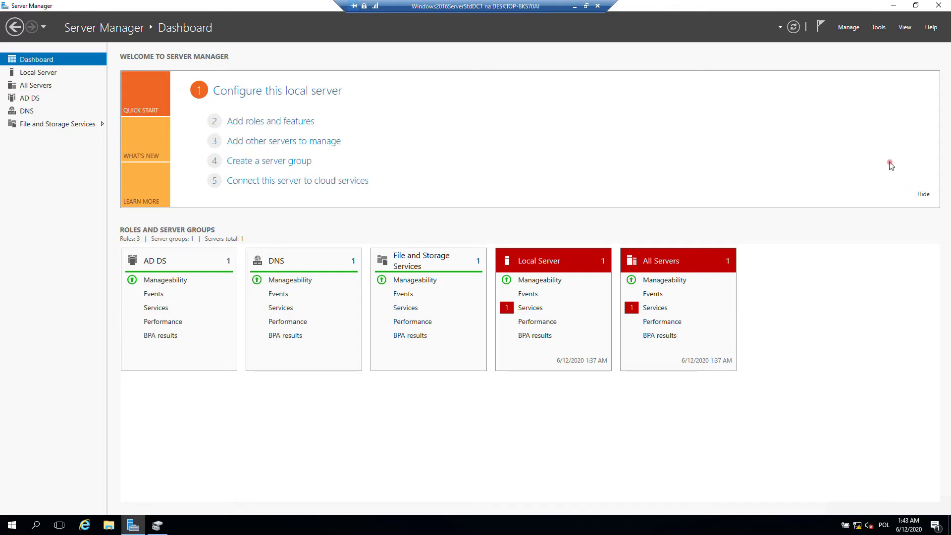
- Start adding roles and features, keeping the default installation type and DC1 as destination server, up to the server role selection
{"action": "left_click", "coordinate": [847, 28]}
{"action": "left_click", "coordinate": [871, 38]}
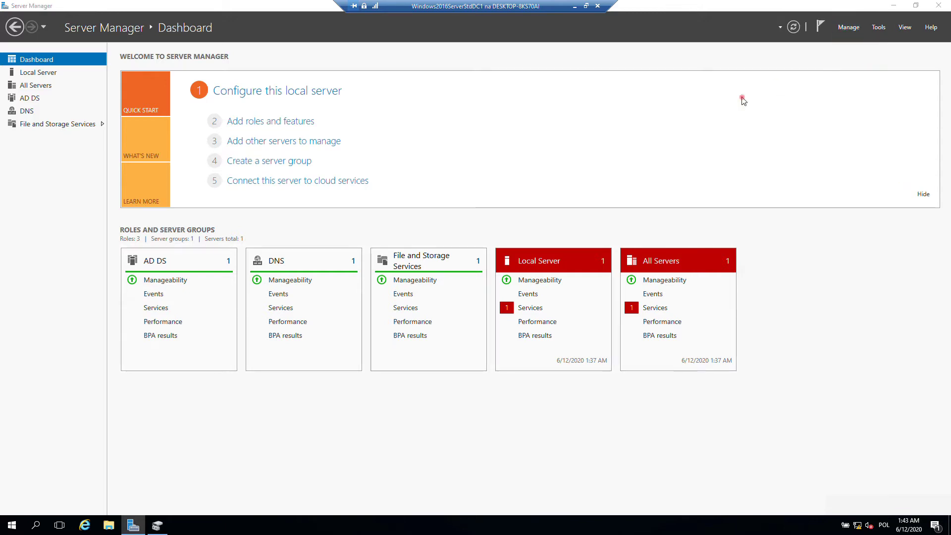
{"action": "left_click_drag", "start_coordinate": [307, 21], "coordinate": [516, 146]}
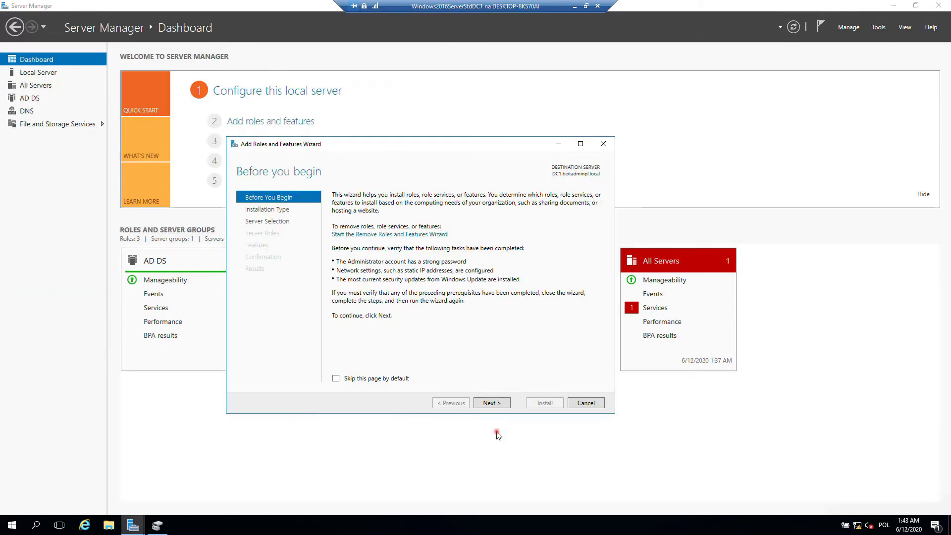
{"action": "left_click", "coordinate": [490, 403]}
{"action": "left_click", "coordinate": [489, 403]}
{"action": "left_click", "coordinate": [490, 402]}
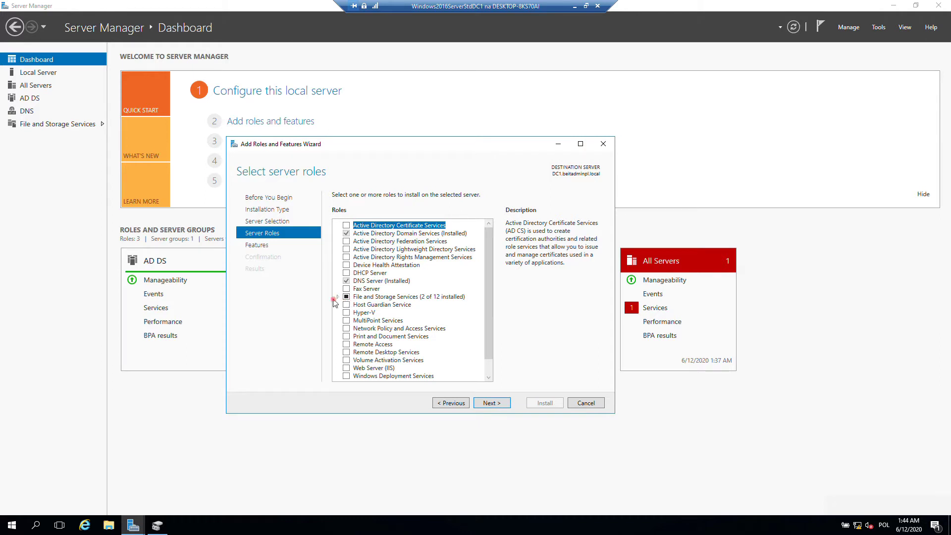
- Select the iSCSI Target Server role under File and iSCSI Services and proceed to the features selection
{"action": "left_click", "coordinate": [338, 297]}
{"action": "left_click", "coordinate": [347, 305]}
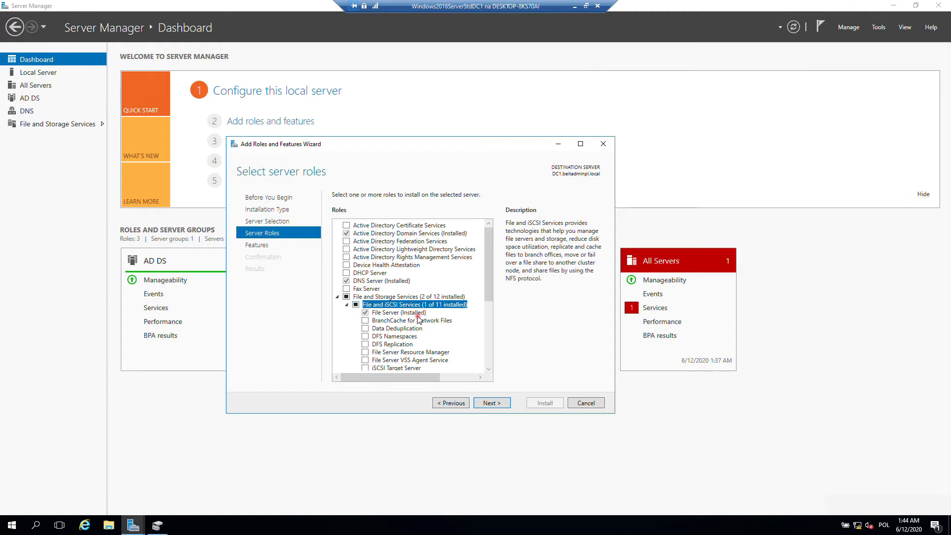
{"action": "scroll", "coordinate": [368, 333], "scroll_direction": "down", "scroll_amount": 2}
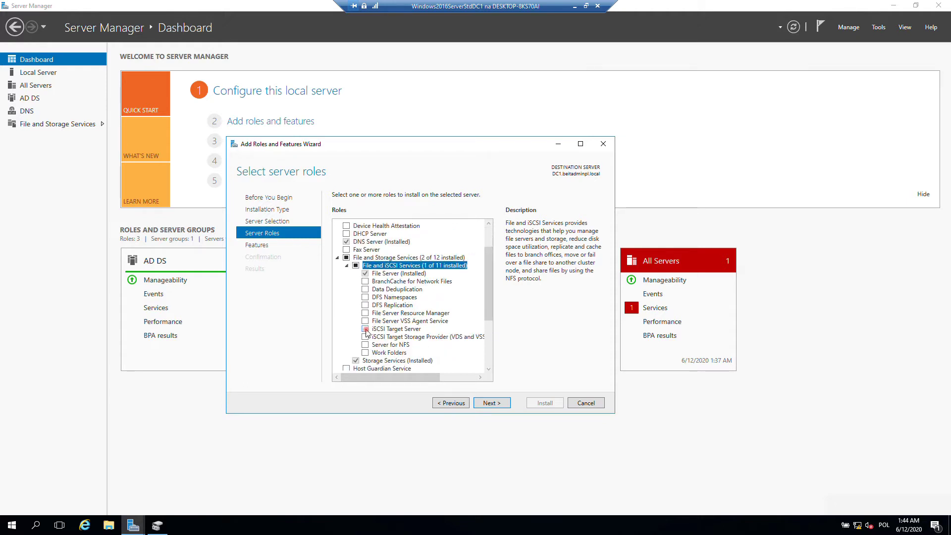
{"action": "left_click", "coordinate": [365, 329]}
{"action": "left_click", "coordinate": [495, 403]}
- Select the iSNS Server service feature and proceed to the installation confirmation
{"action": "left_click_drag", "start_coordinate": [489, 270], "coordinate": [350, 284]}
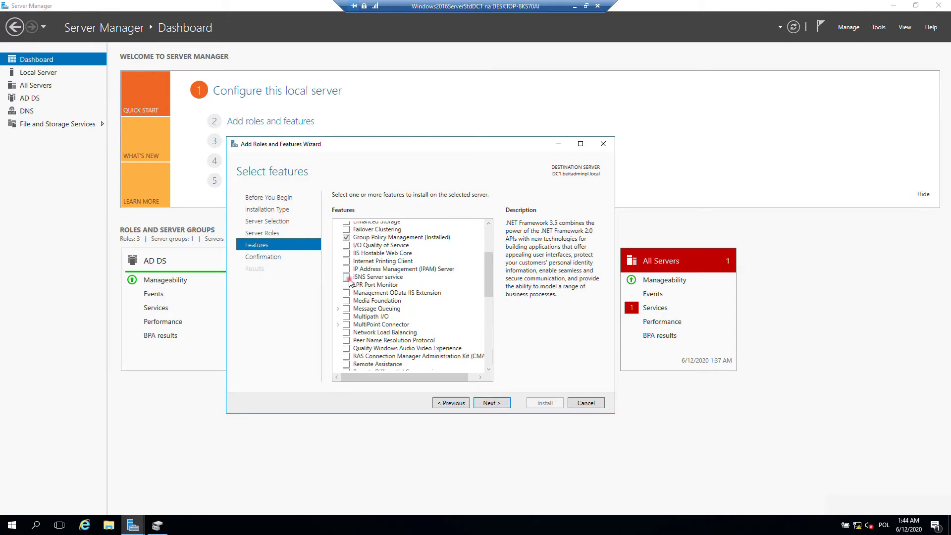
{"action": "left_click", "coordinate": [347, 277]}
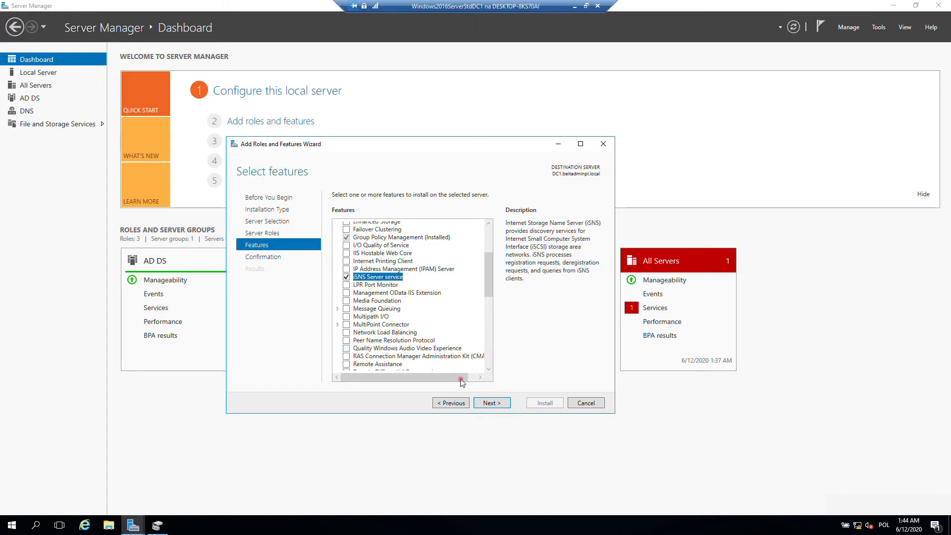
{"action": "left_click", "coordinate": [488, 404]}
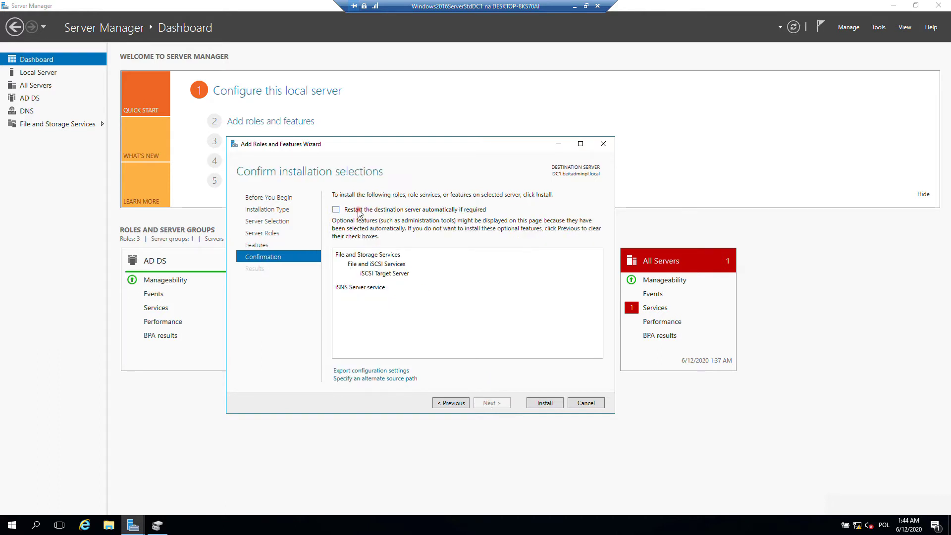
- Allow the destination server to restart automatically if required and install the selected role and feature
{"action": "left_click", "coordinate": [356, 209]}
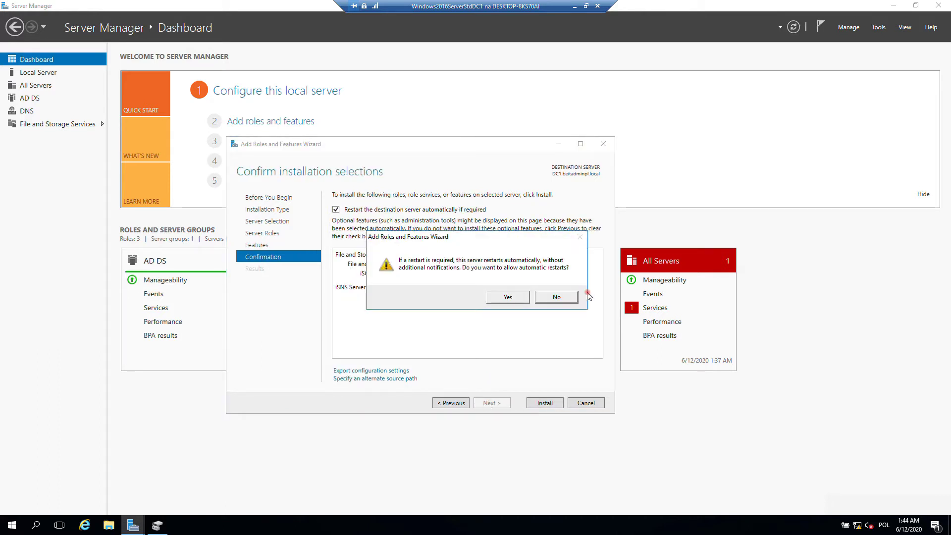
{"action": "left_click", "coordinate": [508, 297]}
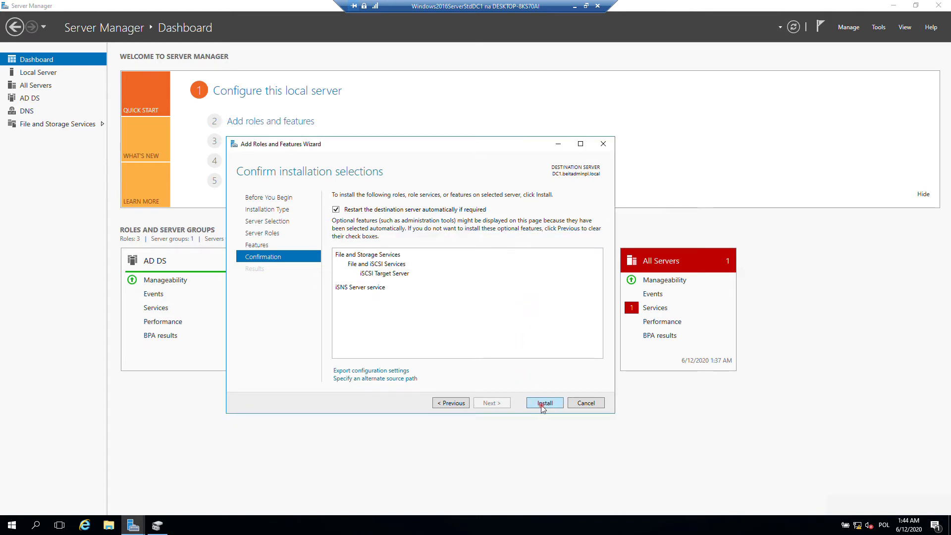
{"action": "left_click", "coordinate": [543, 403]}
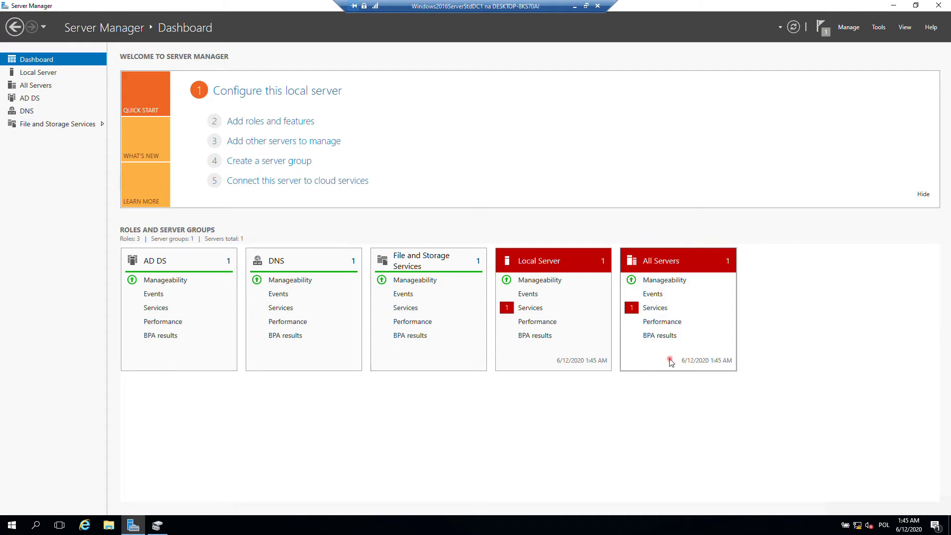
- Switch to Disk Management and start a new simple volume on Disk 1 with the default size and drive letter E
{"action": "left_click", "coordinate": [164, 532]}
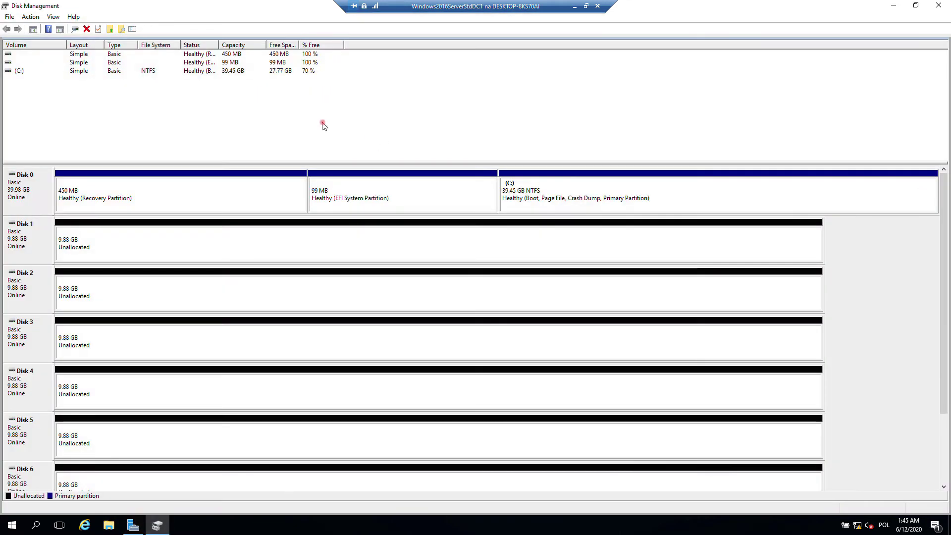
{"action": "left_click_drag", "start_coordinate": [438, 71], "coordinate": [438, 71]}
{"action": "left_click_drag", "start_coordinate": [625, 358], "coordinate": [835, 470]}
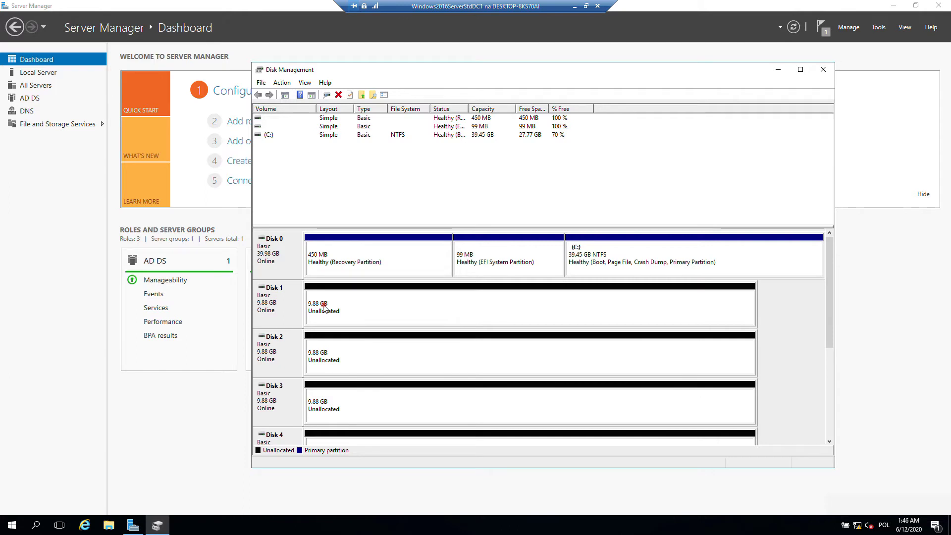
{"action": "right_click", "coordinate": [371, 305]}
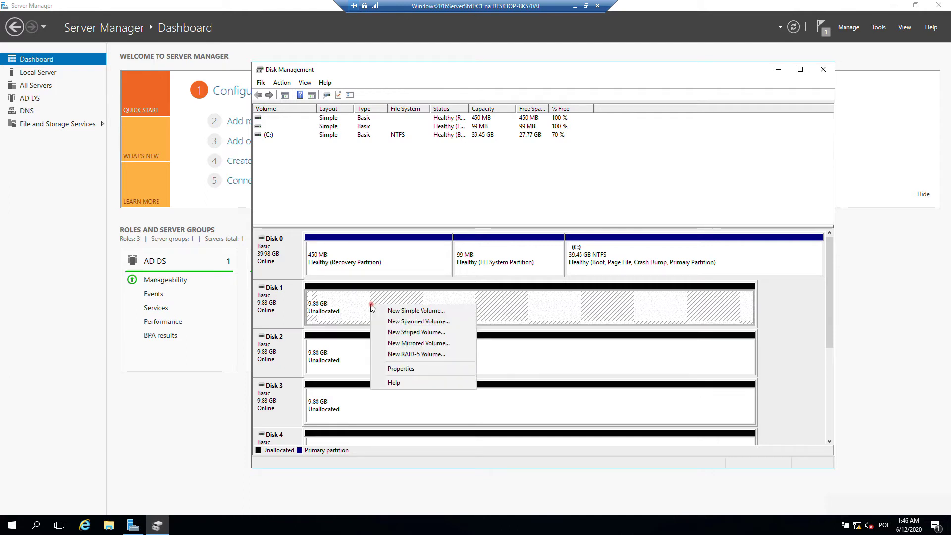
{"action": "left_click", "coordinate": [396, 311]}
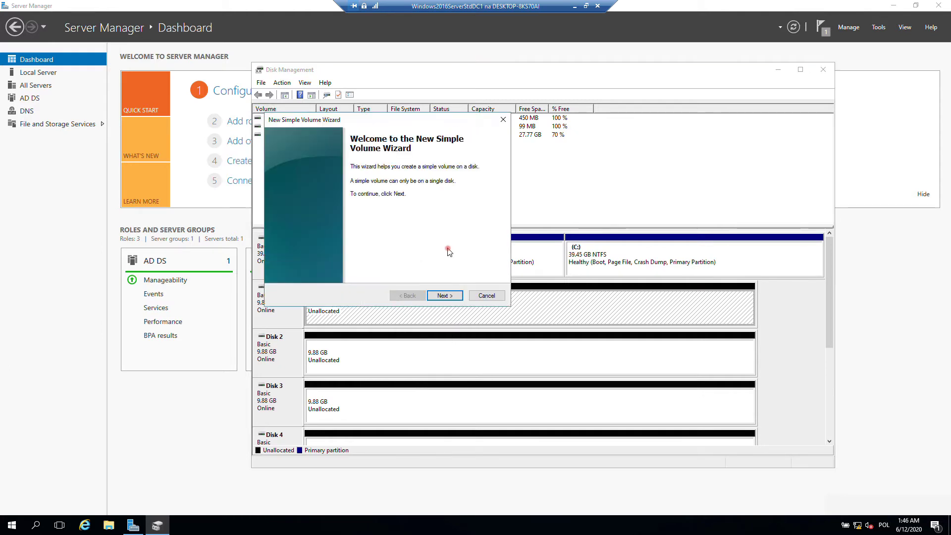
{"action": "left_click", "coordinate": [446, 296]}
{"action": "left_click", "coordinate": [446, 296]}
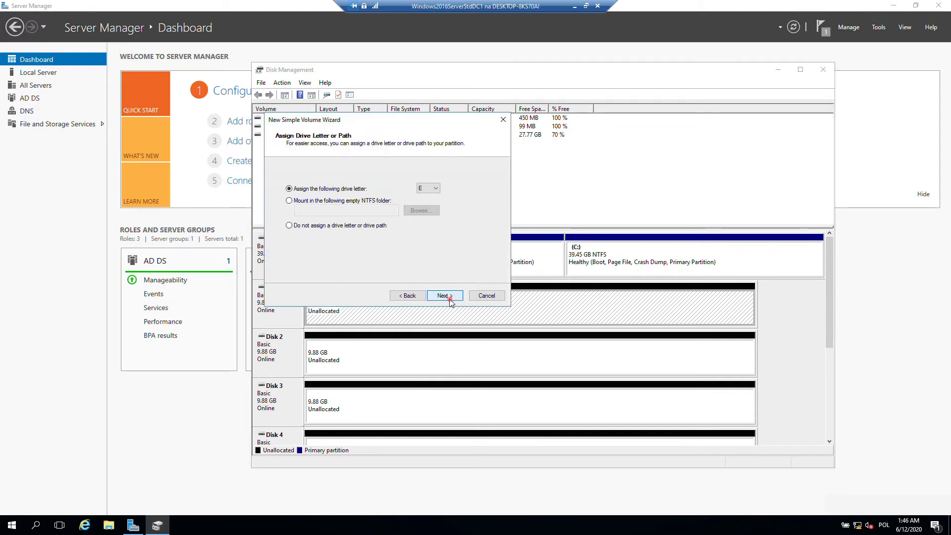
{"action": "left_click", "coordinate": [448, 296]}
- Label the new NTFS volume iSCSI with quick format enabled and finish creating it
{"action": "left_click_drag", "start_coordinate": [443, 237], "coordinate": [283, 252]}
{"action": "type", "text": "iSCSI"}
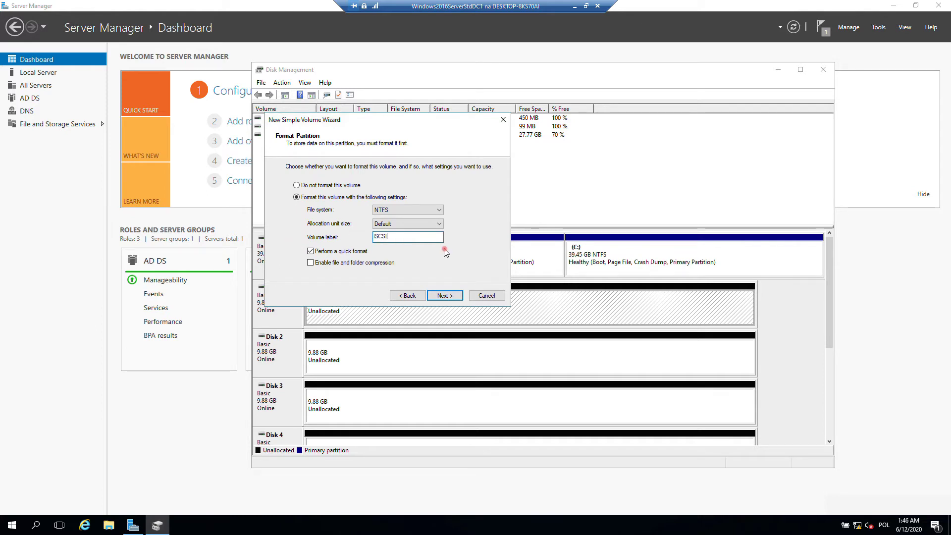
{"action": "left_click", "coordinate": [445, 295]}
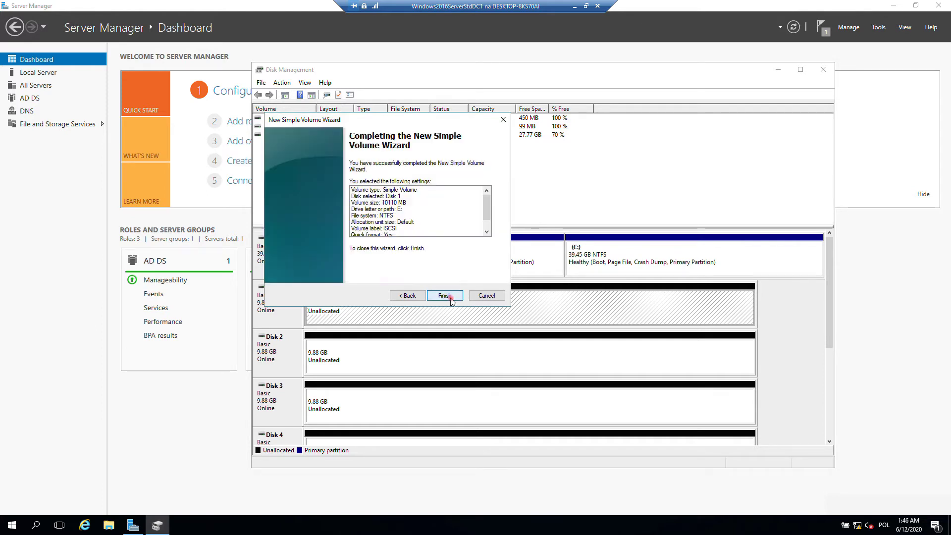
{"action": "left_click", "coordinate": [448, 296]}
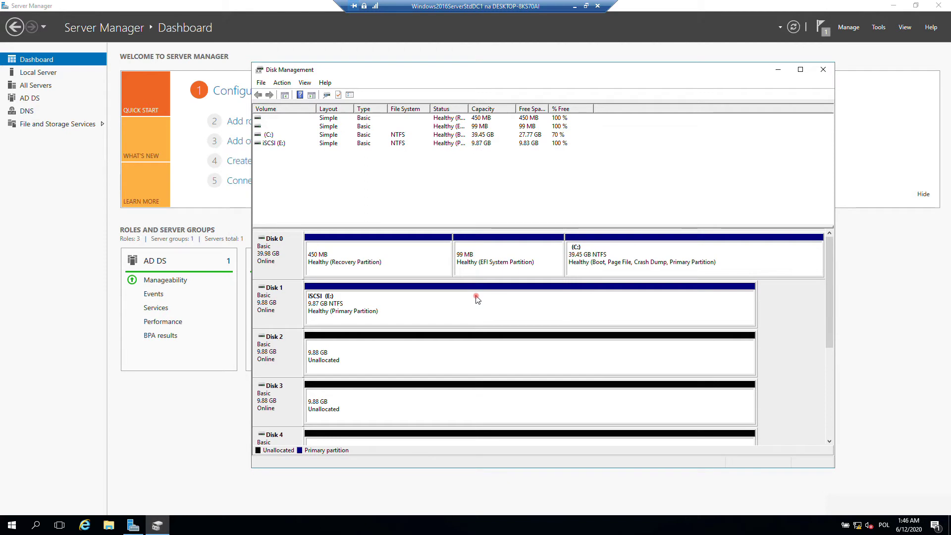
- Switch back to Server Manager and start a new iSCSI virtual disk from the iSCSI section of File and Storage Services
{"action": "left_click", "coordinate": [779, 69]}
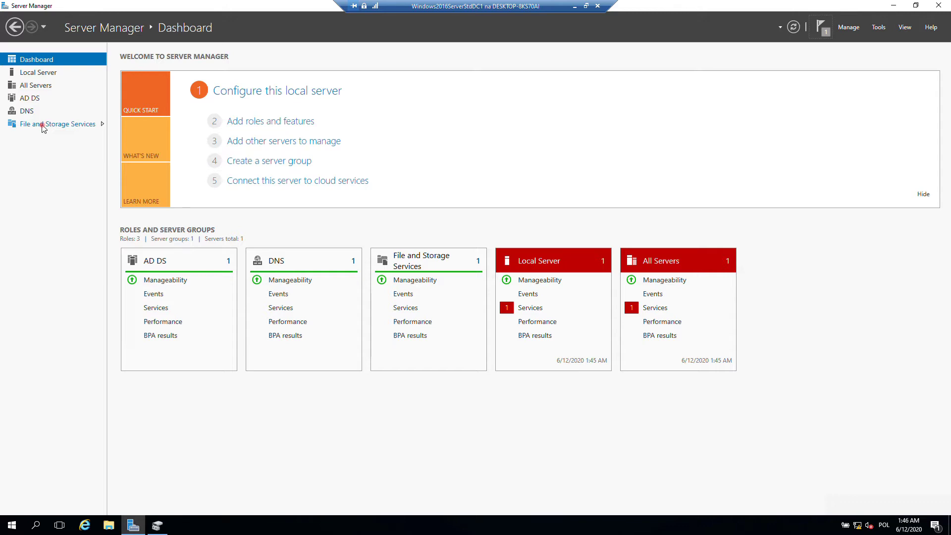
{"action": "left_click", "coordinate": [44, 126]}
{"action": "left_click", "coordinate": [44, 126]}
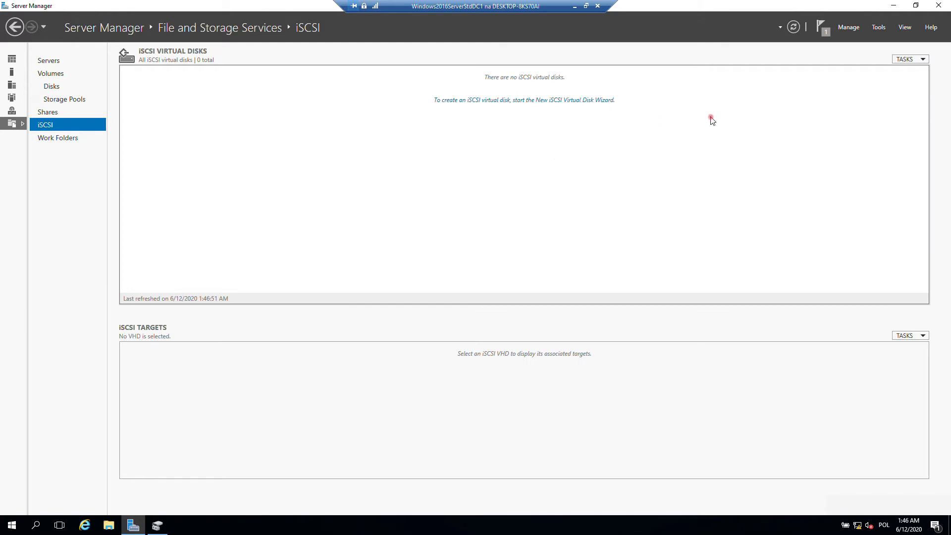
{"action": "left_click", "coordinate": [922, 60]}
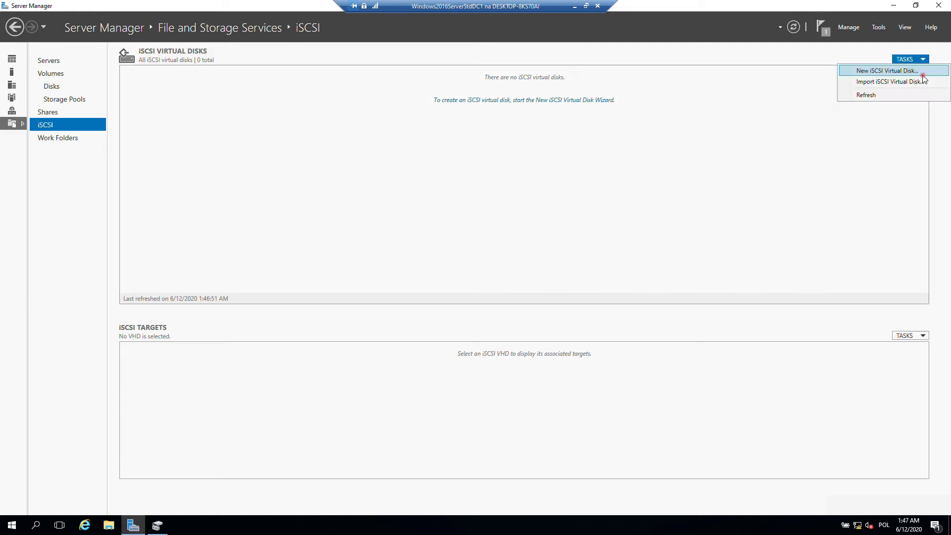
{"action": "left_click", "coordinate": [880, 75]}
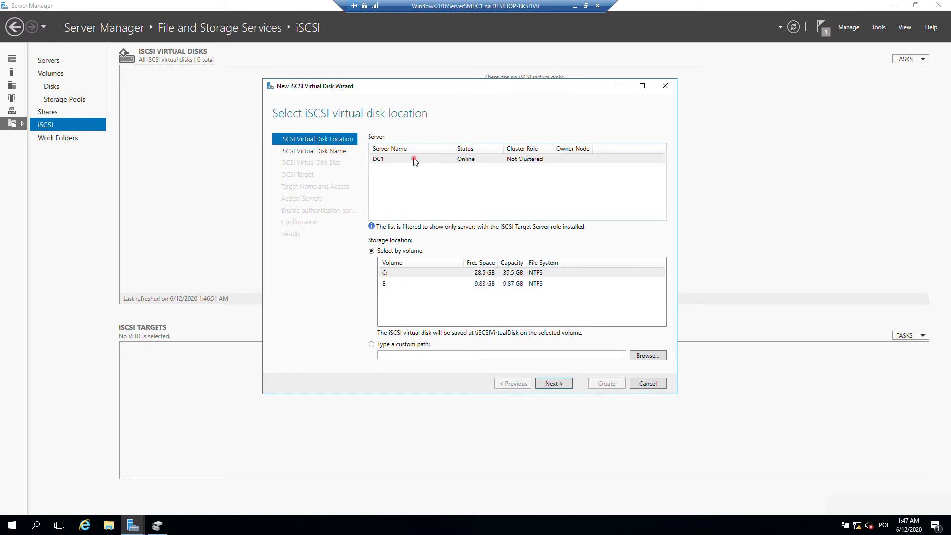
- Store the iSCSI virtual disk on volume E:, name it VDiSCSI and set its size to 9,80 GB
{"action": "left_click", "coordinate": [393, 285]}
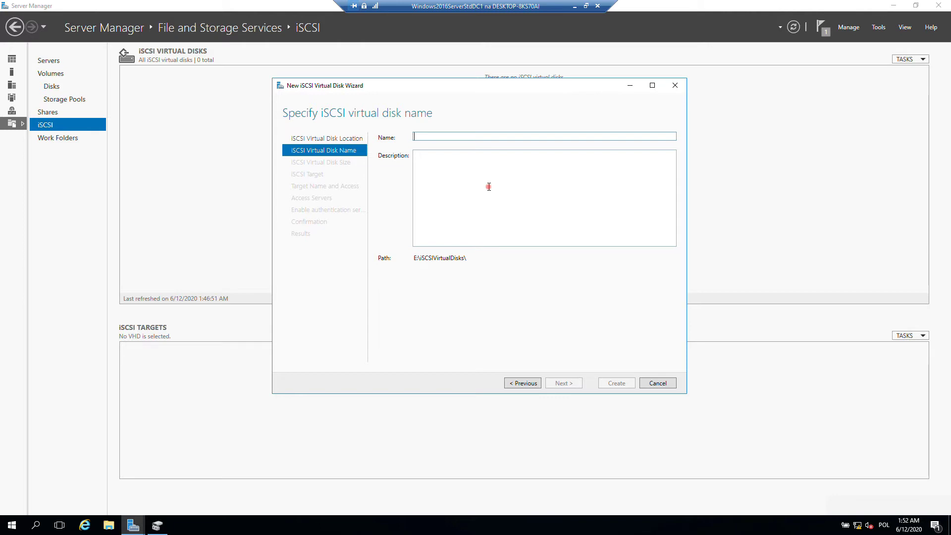
{"action": "type", "text": "iSCSIDisk01"}
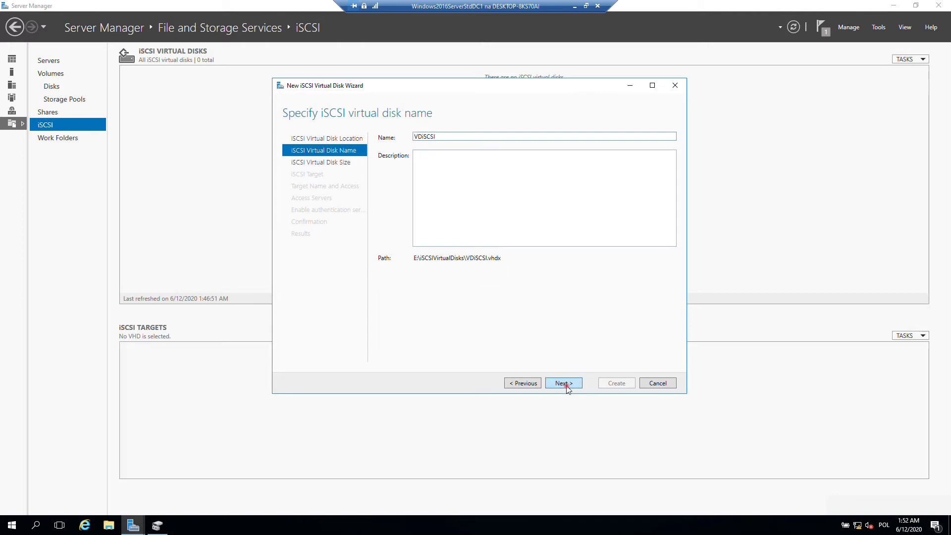
{"action": "left_click", "coordinate": [564, 383]}
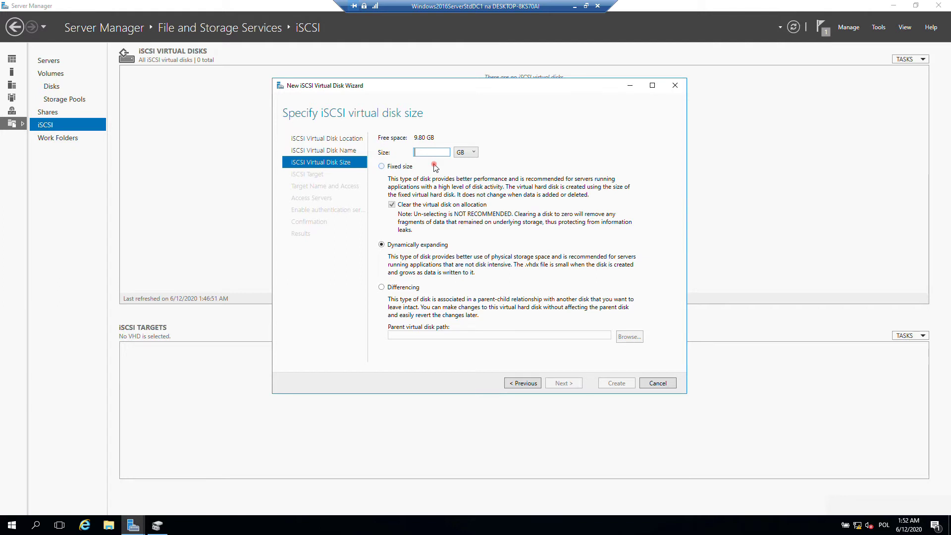
{"action": "type", "text": "9,80"}
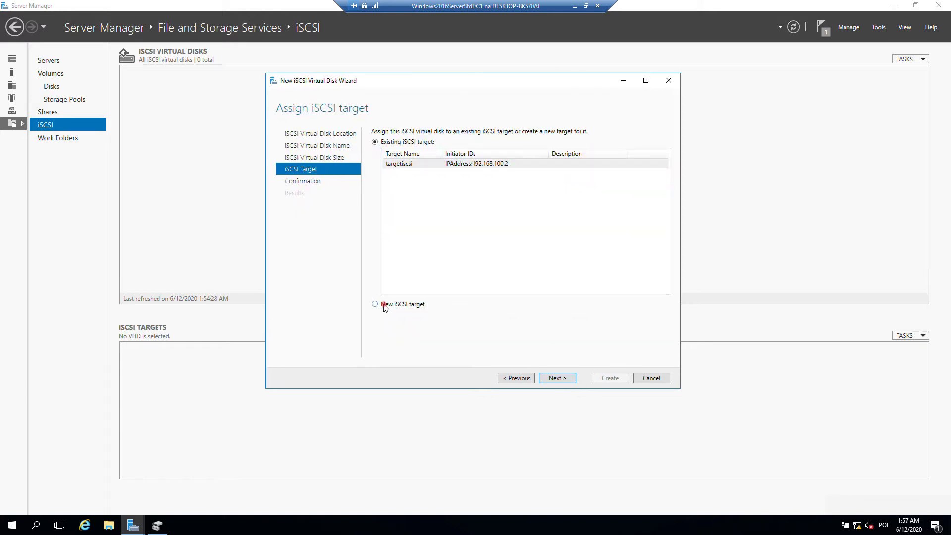
- Assign the virtual disk to a new iSCSI target named TiSCSI and proceed to the access servers
{"action": "left_click", "coordinate": [386, 307]}
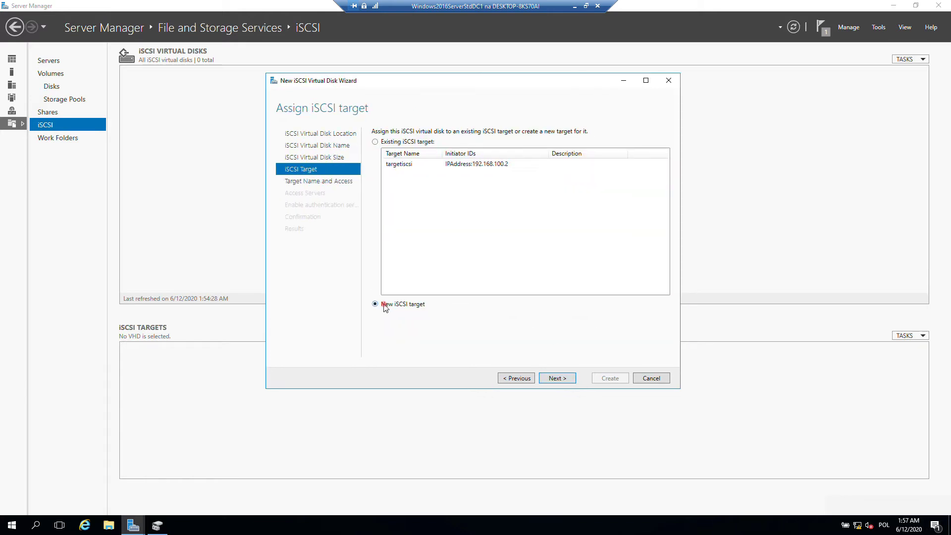
{"action": "left_click", "coordinate": [557, 379]}
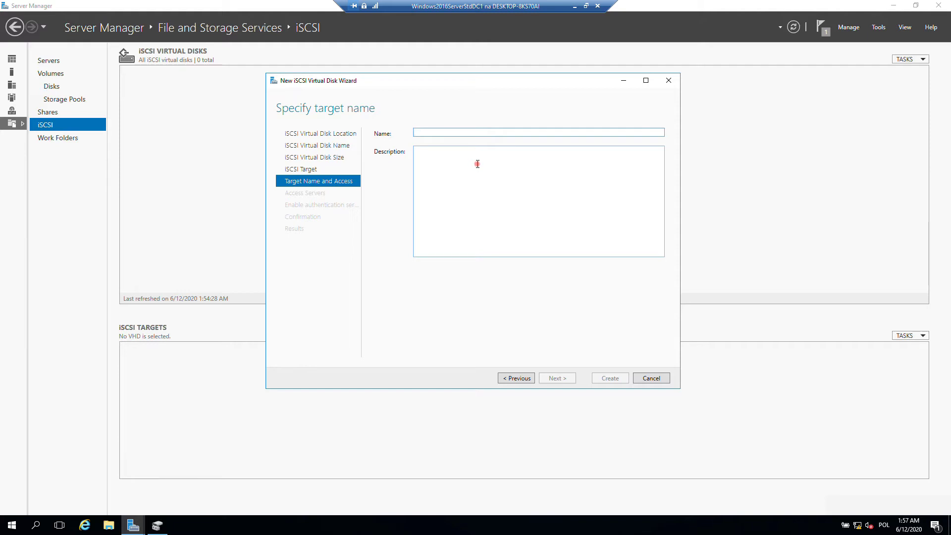
{"action": "type", "text": "TiSCSI"}
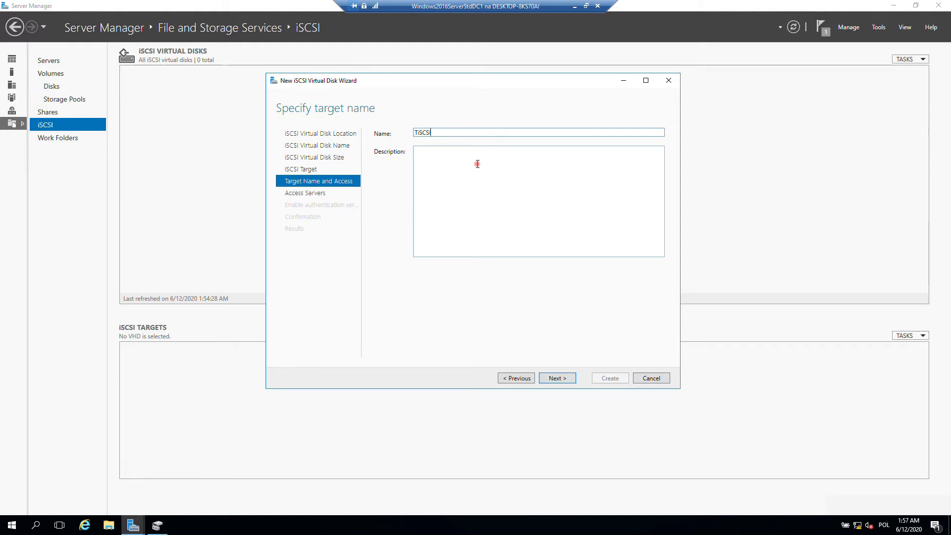
{"action": "left_click", "coordinate": [558, 379]}
- Add an access server initiator identified by the IP address 192.168.100.2
{"action": "left_click", "coordinate": [396, 299]}
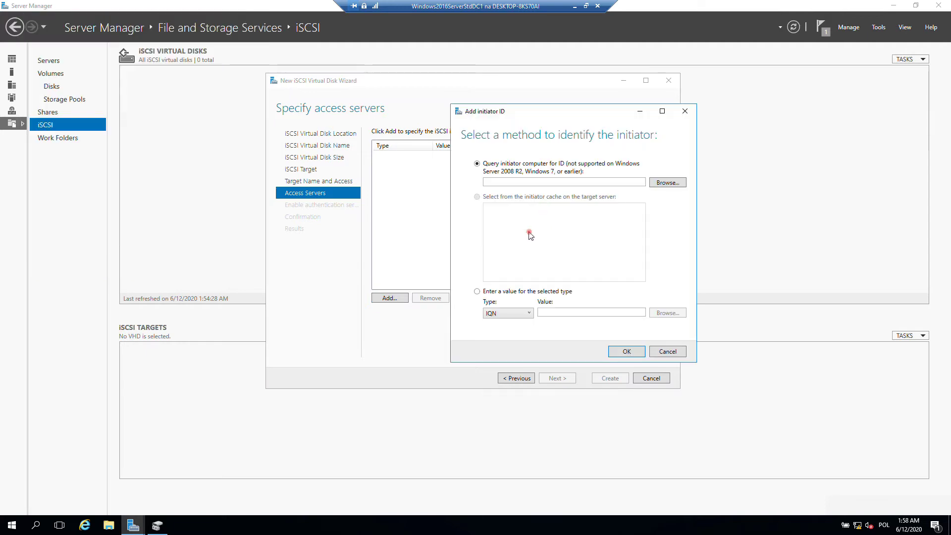
{"action": "left_click", "coordinate": [512, 291]}
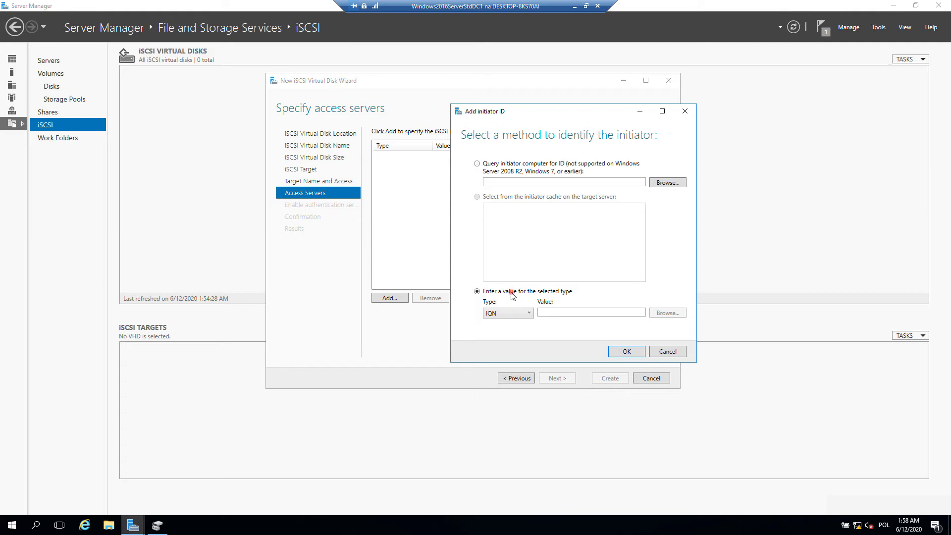
{"action": "left_click", "coordinate": [530, 313]}
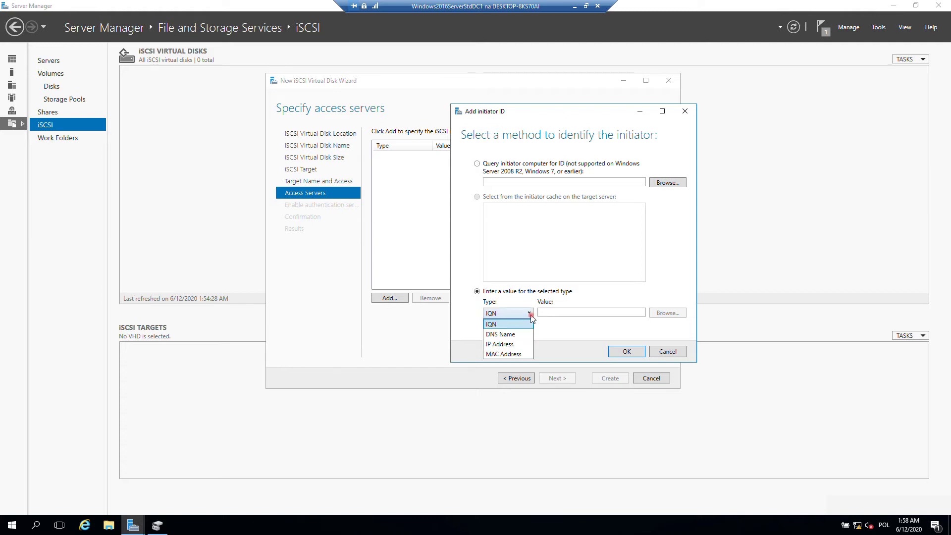
{"action": "left_click", "coordinate": [506, 344]}
{"action": "left_click", "coordinate": [561, 314]}
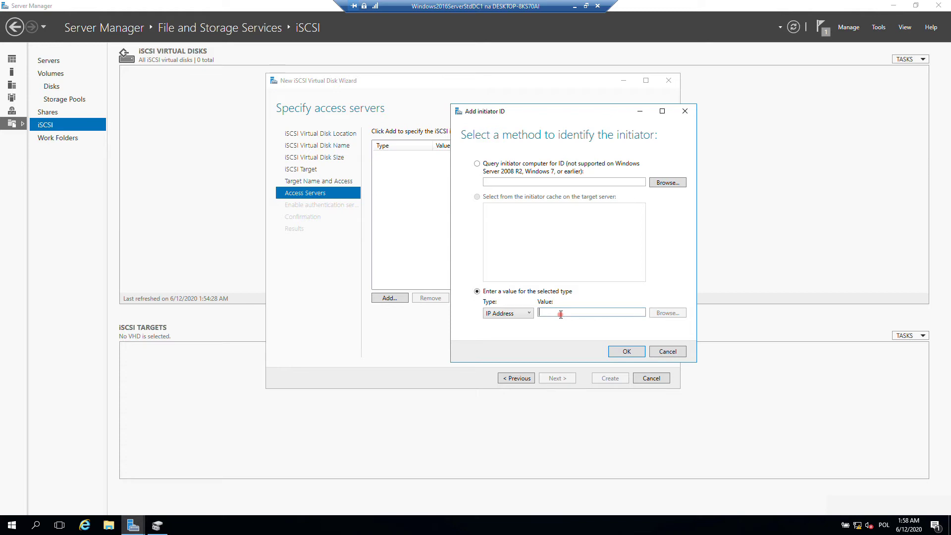
{"action": "type", "text": "192.168.100.2"}
{"action": "left_click", "coordinate": [626, 351]}
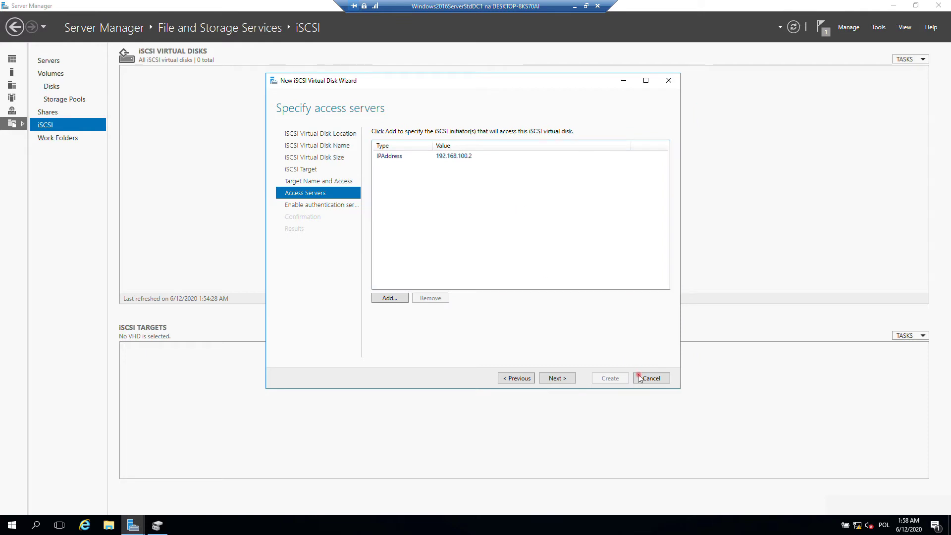
- Create the iSCSI virtual disk without CHAP authentication, close the wizard, and widen the Initiator ID and Target Status columns
{"action": "left_click", "coordinate": [565, 380]}
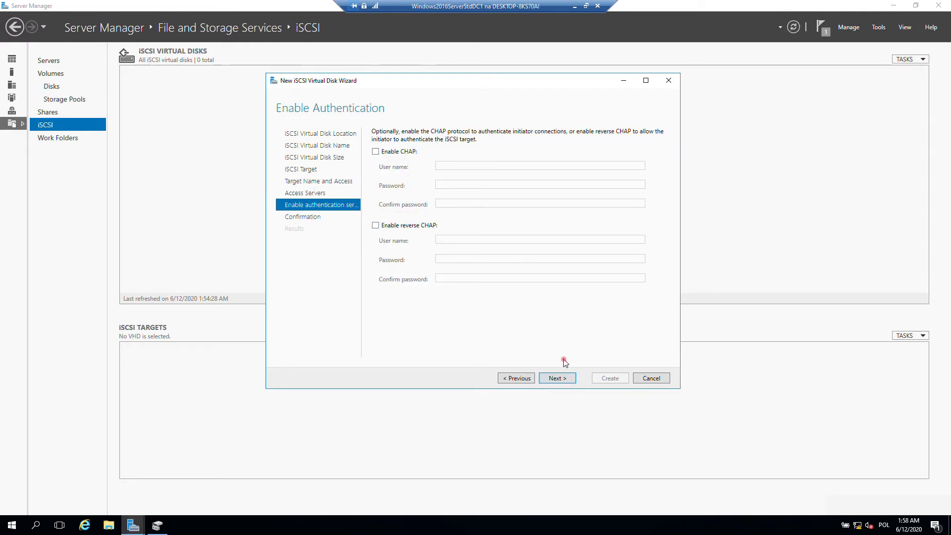
{"action": "left_click", "coordinate": [609, 381]}
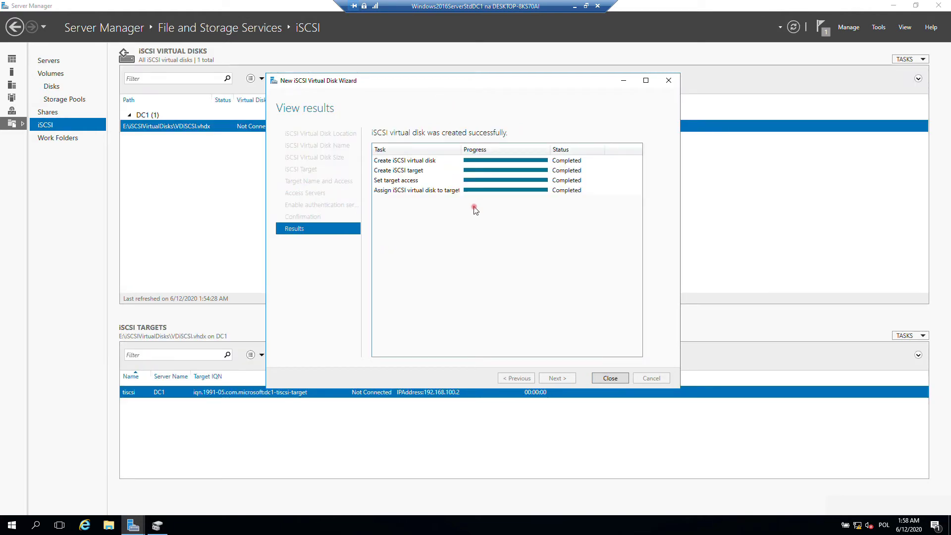
{"action": "left_click", "coordinate": [610, 379]}
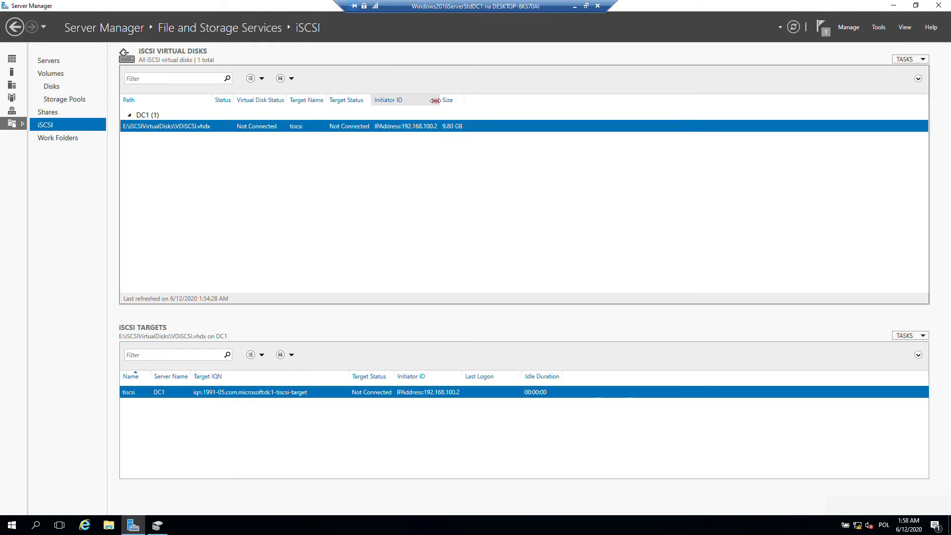
{"action": "left_click_drag", "start_coordinate": [439, 101], "coordinate": [469, 101]}
{"action": "left_click_drag", "start_coordinate": [371, 101], "coordinate": [396, 101]}
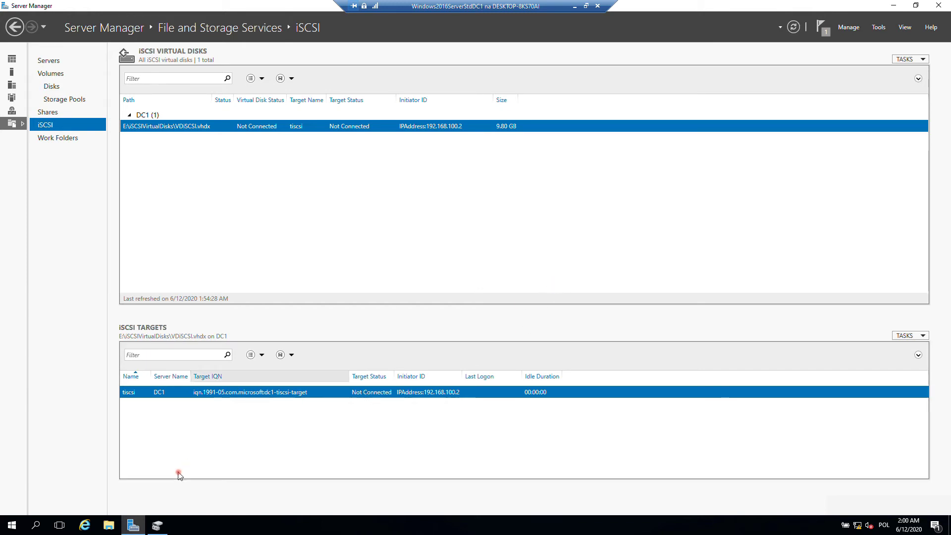
- Switch to File Explorer and check the VDiSCSI disk image in the iSCSIVirtualDisks folder on drive E:, leaving Explorer minimized
{"action": "left_click", "coordinate": [111, 525]}
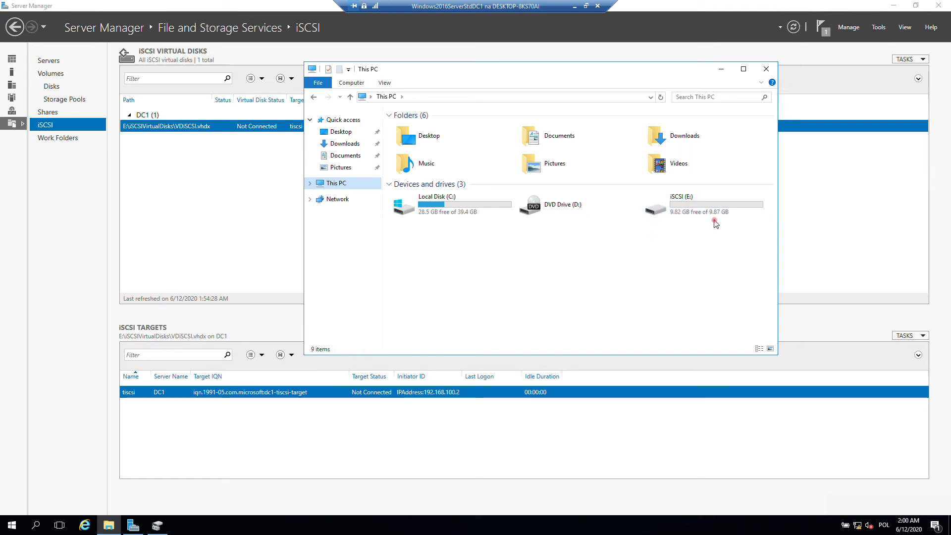
{"action": "double_click", "coordinate": [693, 209]}
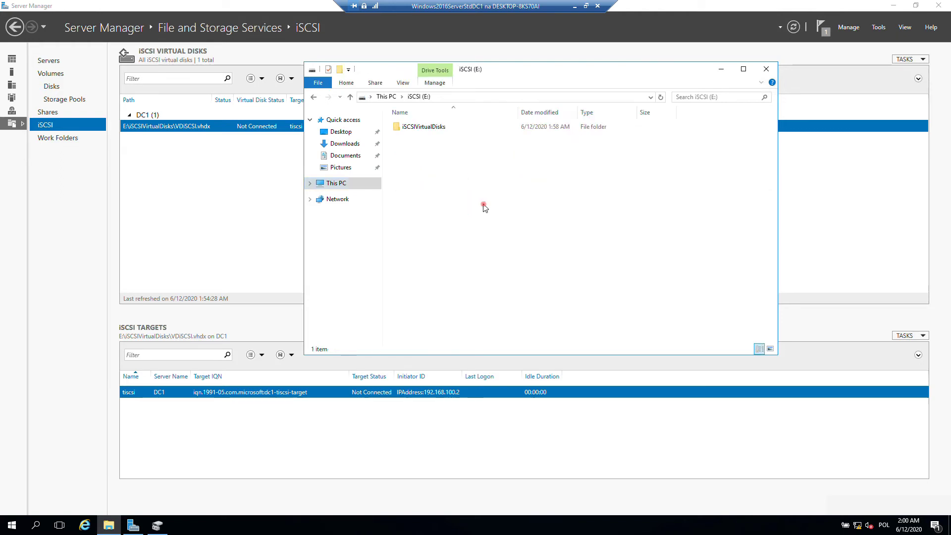
{"action": "double_click", "coordinate": [425, 130]}
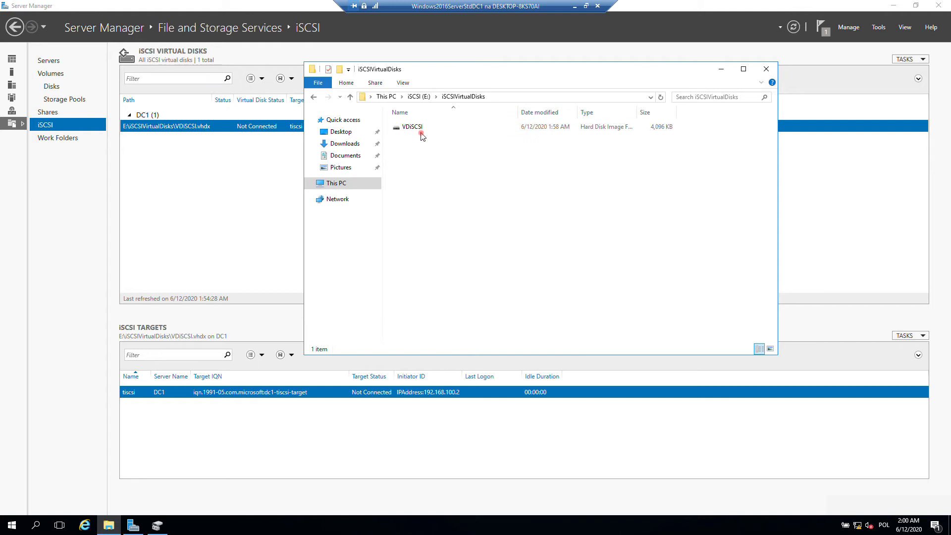
{"action": "left_click", "coordinate": [420, 130]}
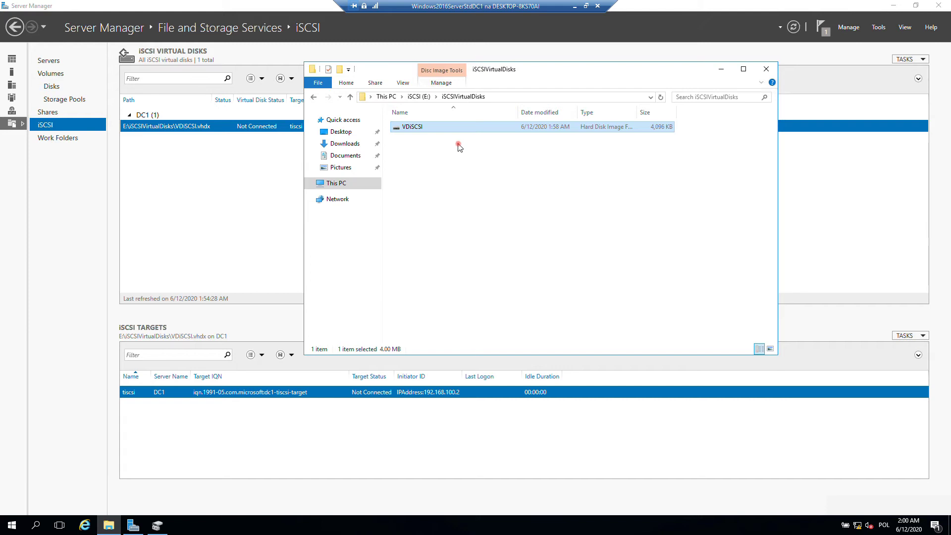
{"action": "left_click", "coordinate": [722, 70]}
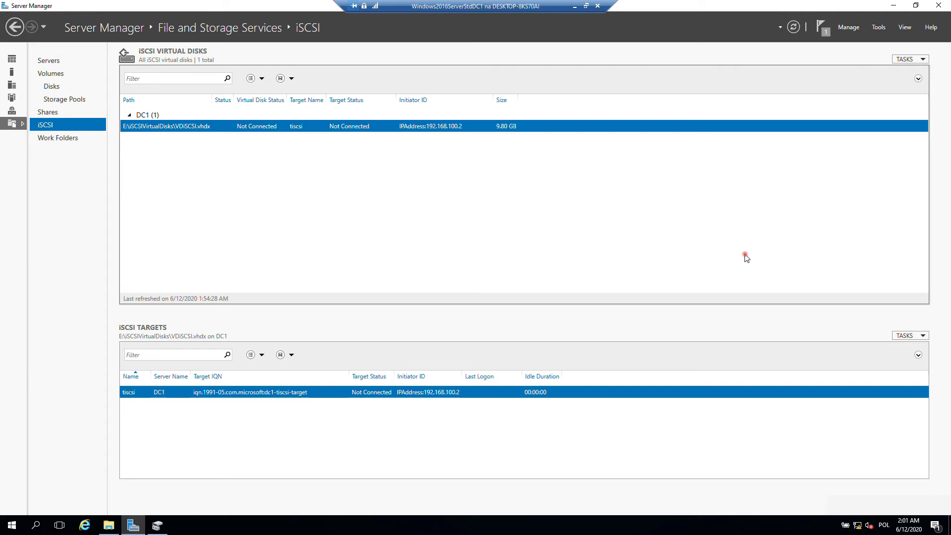
- Switch to the Windows10 virtual machine, launch the iSCSI Initiator (Inicjator iSCSI) and place its window mid-screen
{"action": "key", "text": "alt+Tab"}
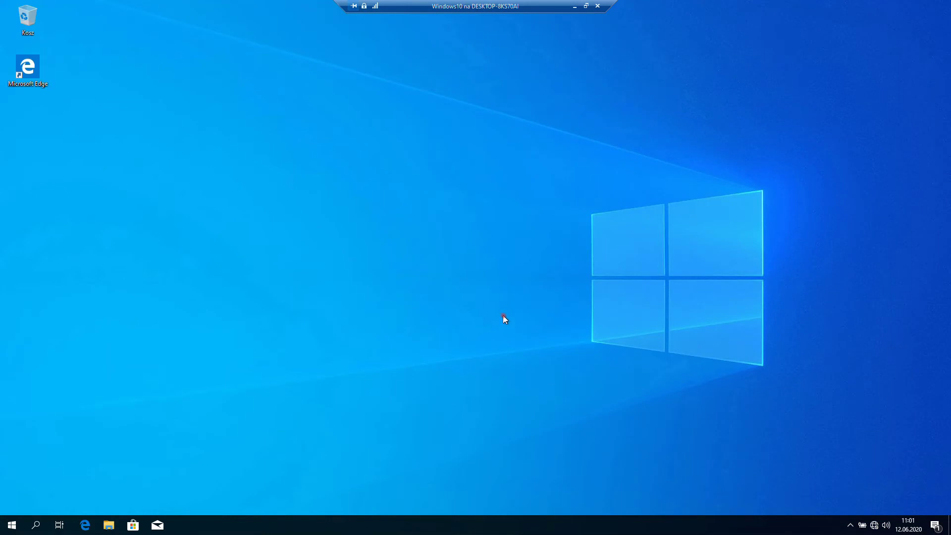
{"action": "left_click", "coordinate": [36, 525]}
{"action": "type", "text": "isc"}
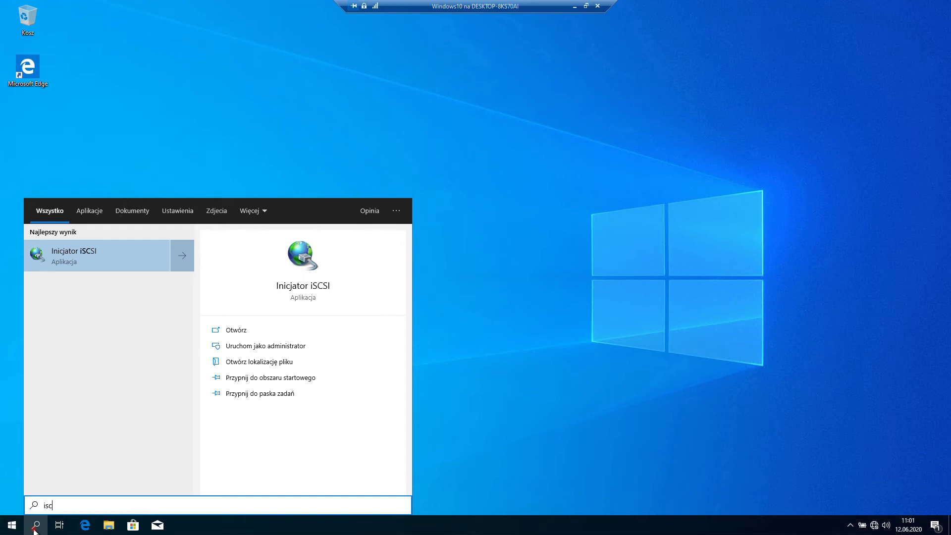
{"action": "key", "text": "Return"}
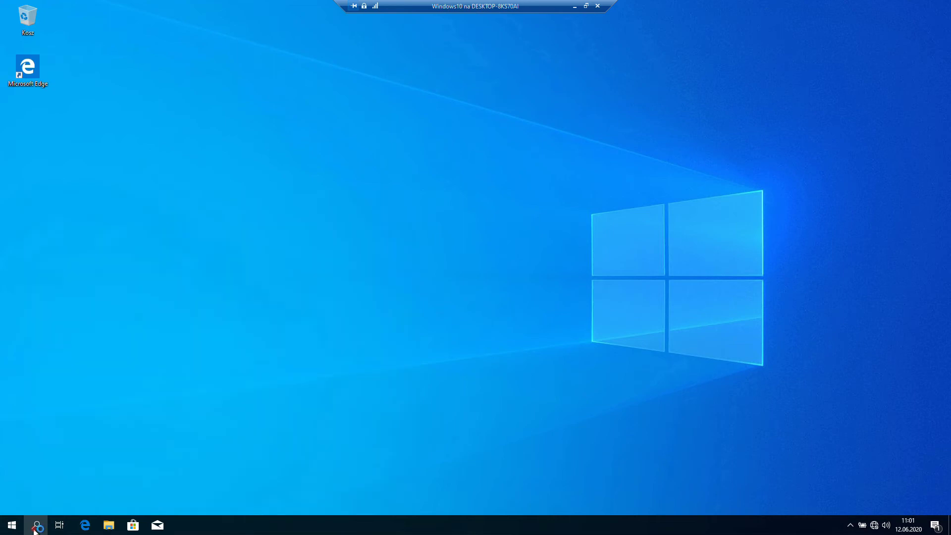
{"action": "left_click_drag", "start_coordinate": [173, 21], "coordinate": [501, 81]}
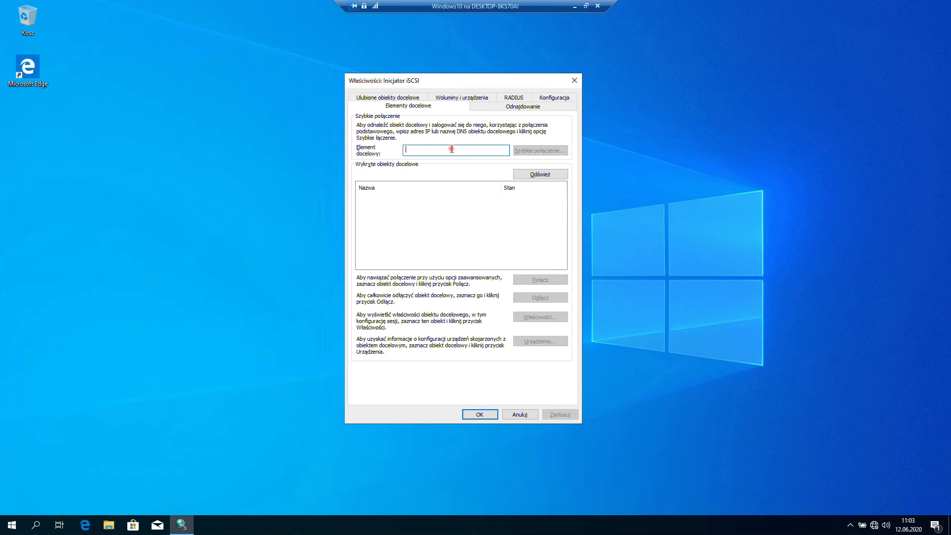
- Enter 192.168.100.1 as the target and start a quick connection to it
{"action": "type", "text": "192"}
{"action": "key", "text": "BackSpace"}
{"action": "key", "text": "BackSpace"}
{"action": "key", "text": "BackSpace"}
{"action": "type", "text": "192.168.100.1"}
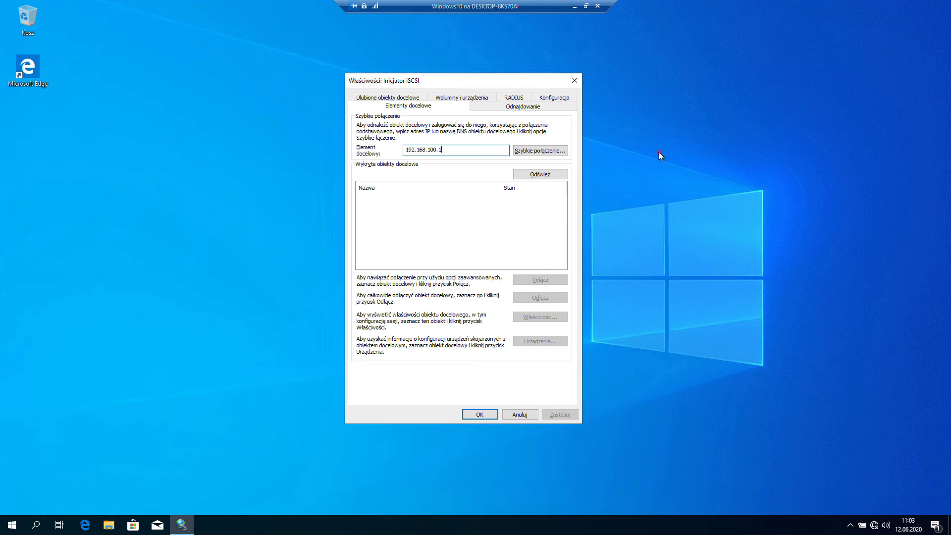
{"action": "left_click", "coordinate": [530, 151]}
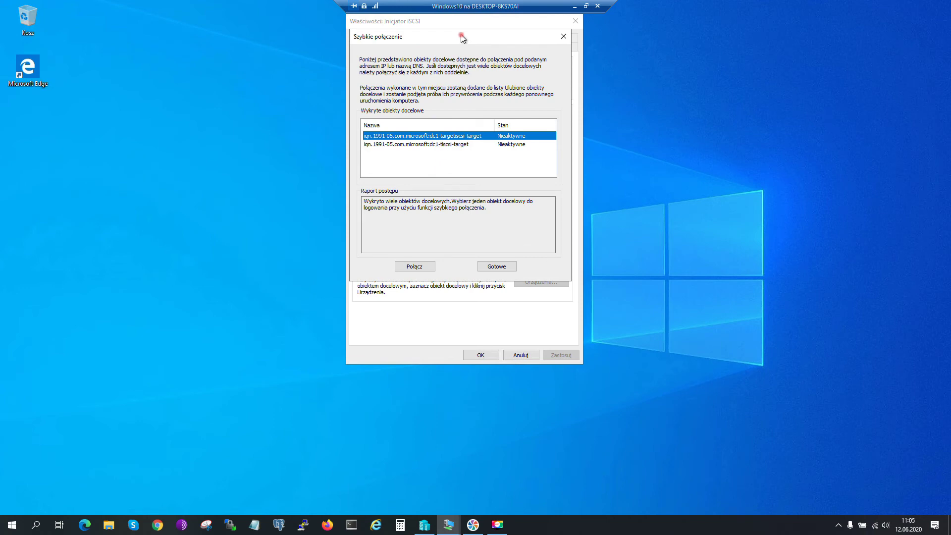
- Connect to the discovered target iqn.1991-05.com.microsoft:dc1-tiscsi-target and close the quick connection dialog
{"action": "left_click_drag", "start_coordinate": [461, 37], "coordinate": [473, 65]}
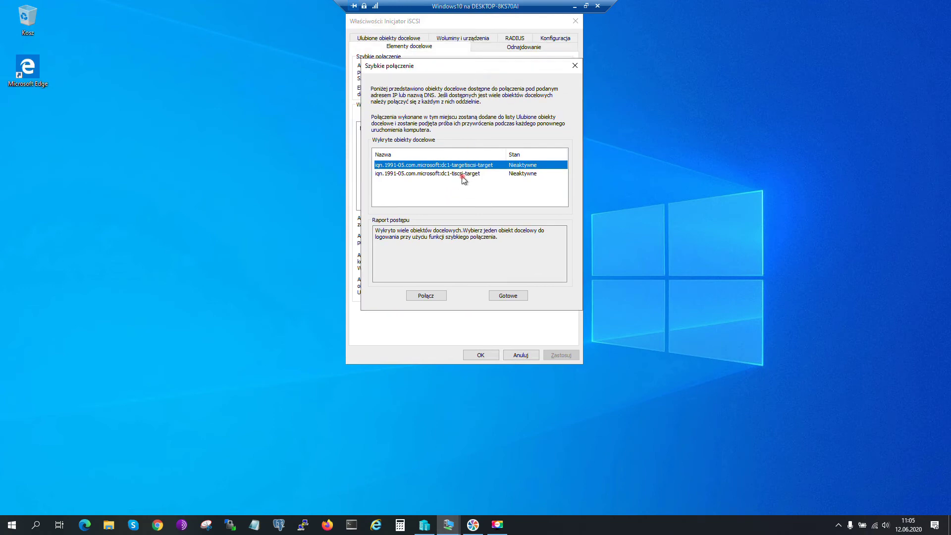
{"action": "left_click", "coordinate": [433, 174]}
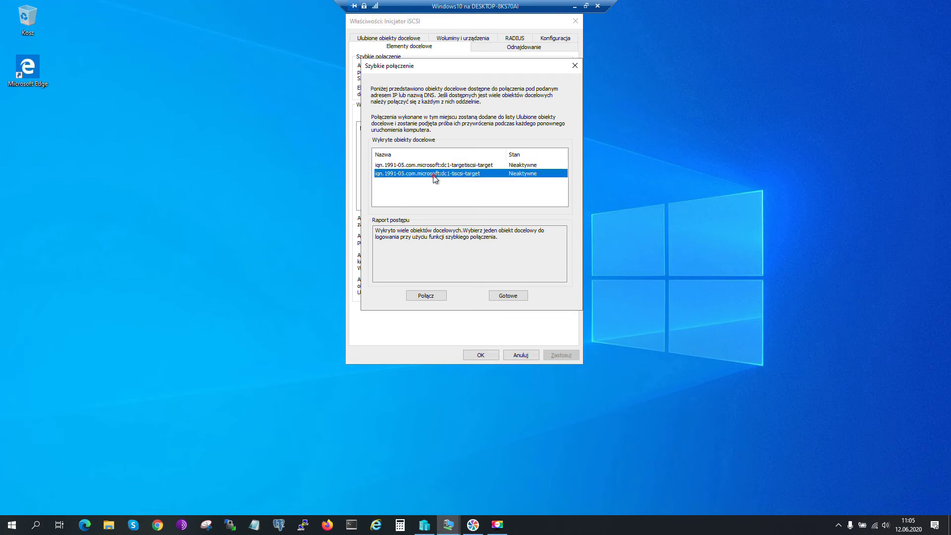
{"action": "left_click", "coordinate": [424, 300]}
{"action": "left_click", "coordinate": [424, 298]}
{"action": "left_click", "coordinate": [508, 296]}
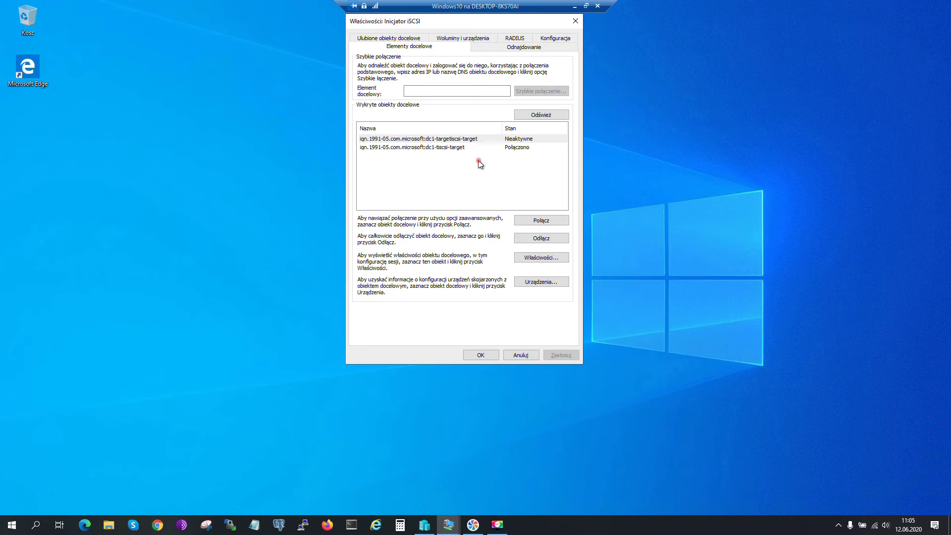
- Review the dc1-tiscsi-target connection and the 192.168.100.1 portal in the discovery settings, and close the initiator properties
{"action": "left_click", "coordinate": [448, 149]}
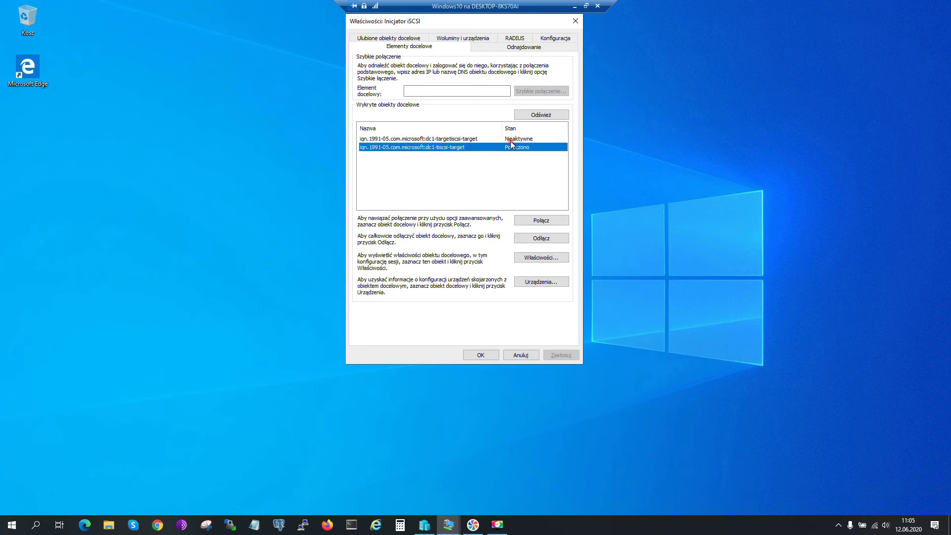
{"action": "left_click", "coordinate": [519, 47]}
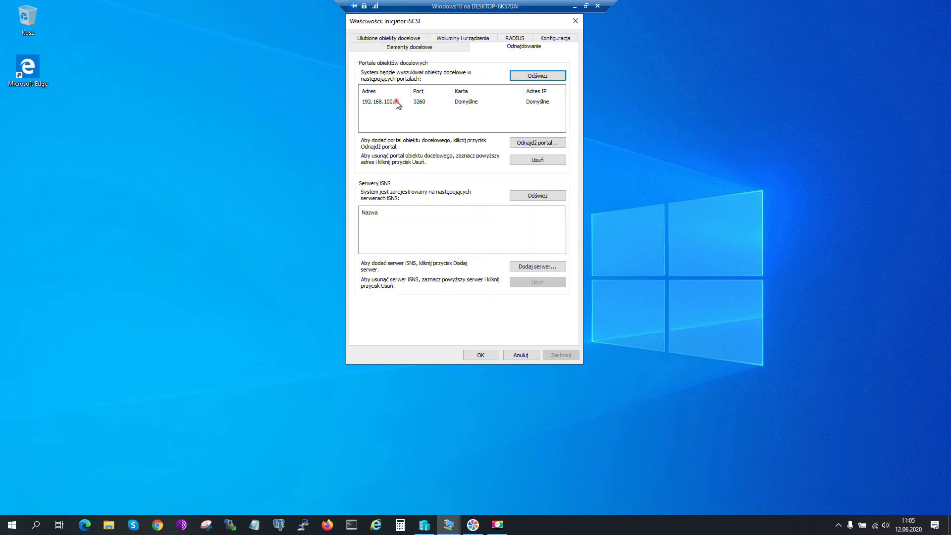
{"action": "left_click", "coordinate": [424, 102]}
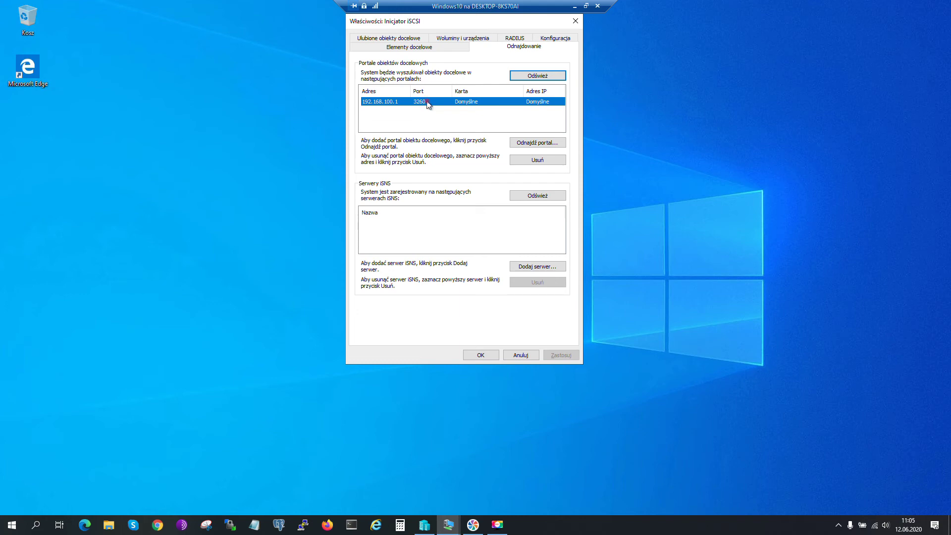
{"action": "left_click", "coordinate": [416, 48]}
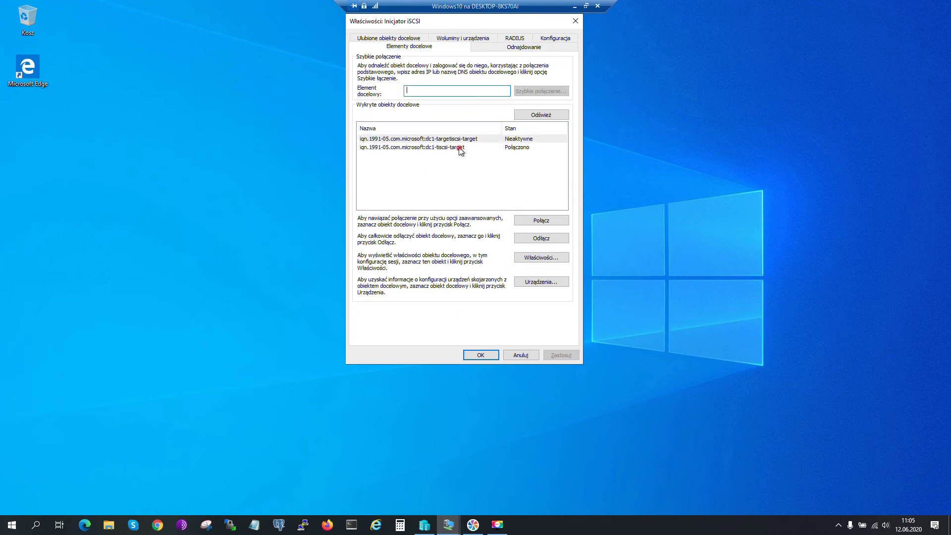
{"action": "left_click", "coordinate": [480, 355]}
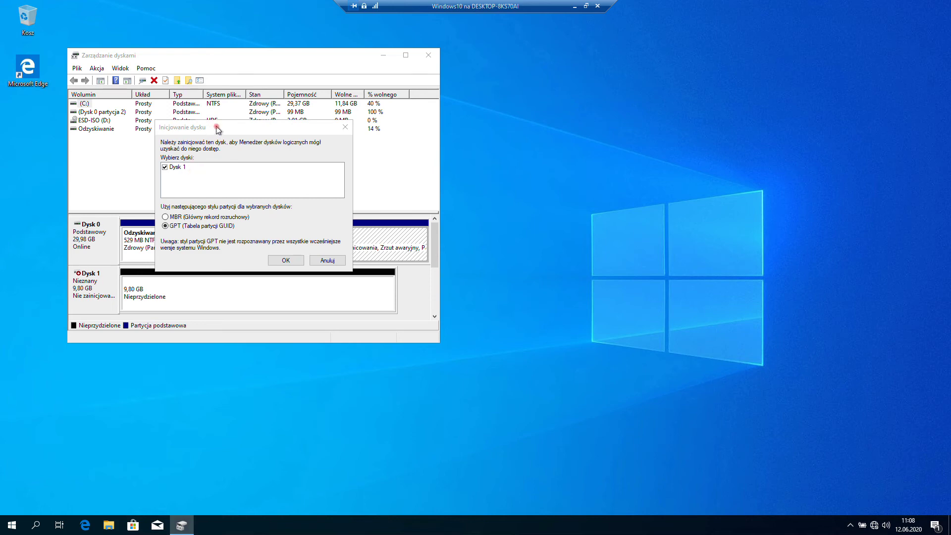
- Initialize Dysk 1 as GPT and set up a simple volume on it with 10014 MB and drive letter E:
{"action": "left_click", "coordinate": [289, 263]}
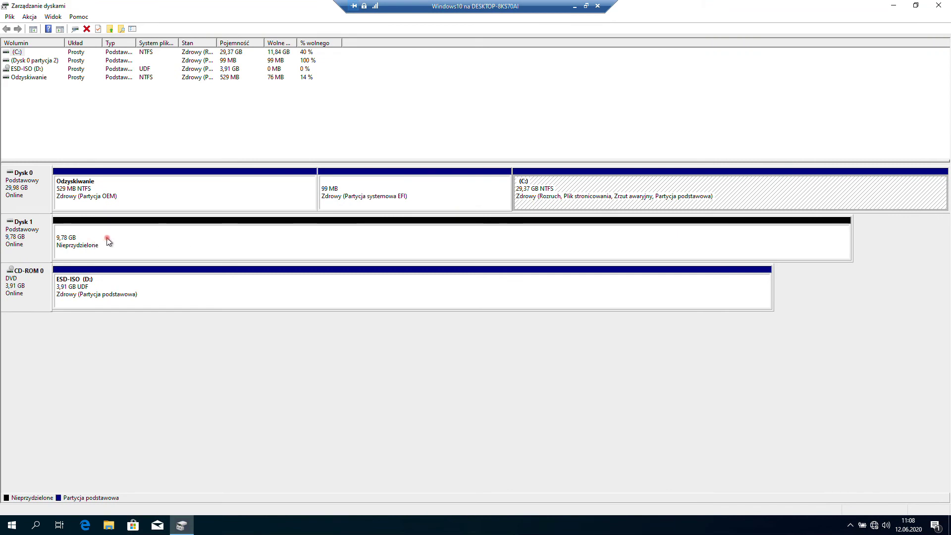
{"action": "right_click", "coordinate": [109, 241]}
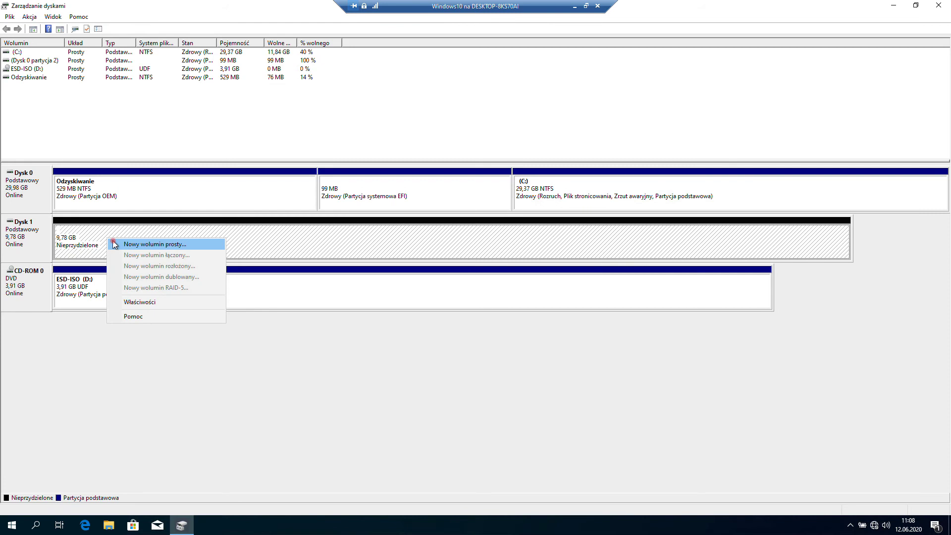
{"action": "left_click", "coordinate": [115, 243]}
{"action": "left_click_drag", "start_coordinate": [179, 59], "coordinate": [505, 125]}
{"action": "left_click", "coordinate": [518, 297]}
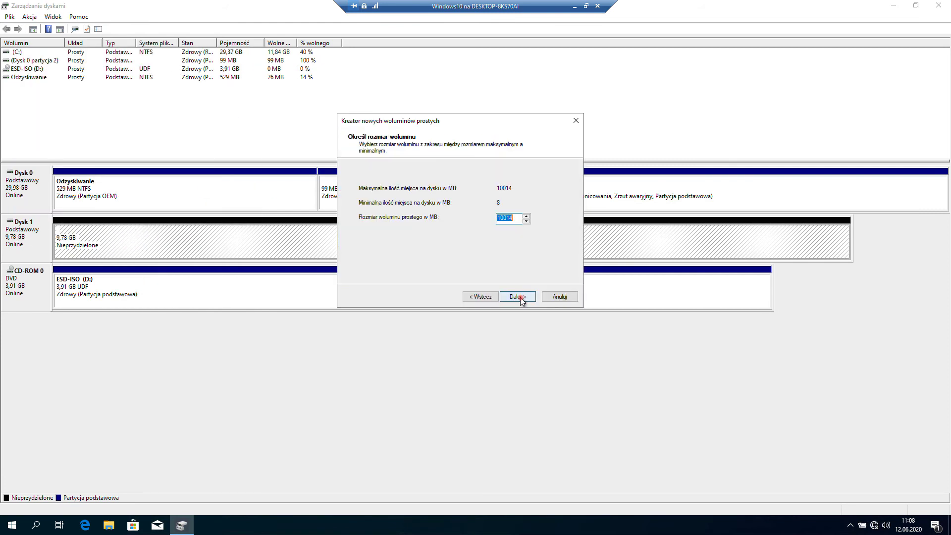
{"action": "left_click", "coordinate": [520, 298]}
{"action": "left_click", "coordinate": [516, 297]}
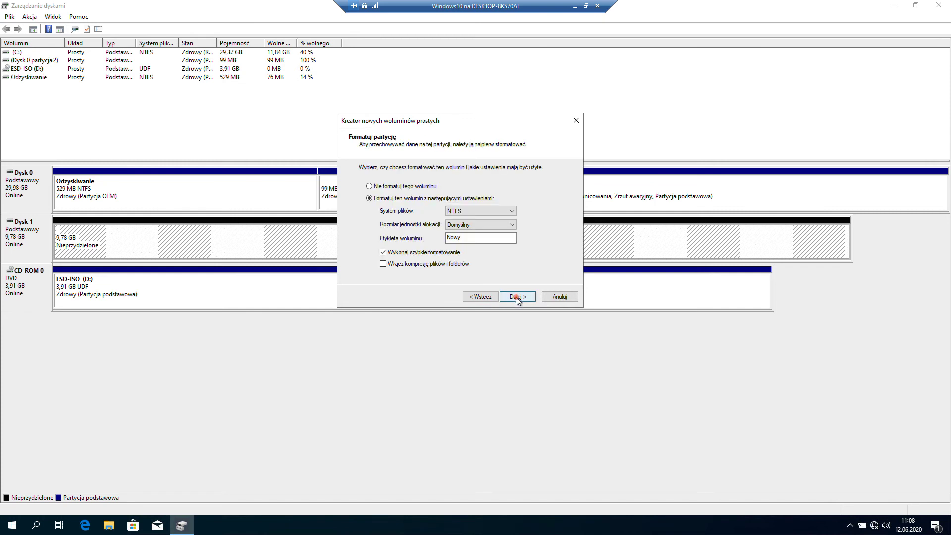
- Label the new volume iSCSI, keep NTFS with quick formatting, and finish creating it
{"action": "left_click", "coordinate": [486, 239]}
{"action": "double_click", "coordinate": [485, 238]}
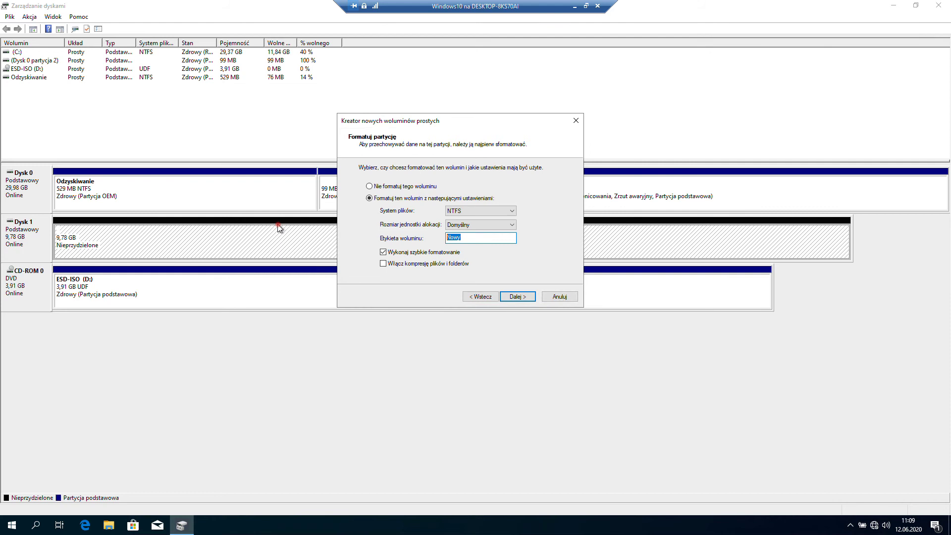
{"action": "type", "text": "iSCSI"}
{"action": "left_click", "coordinate": [517, 297]}
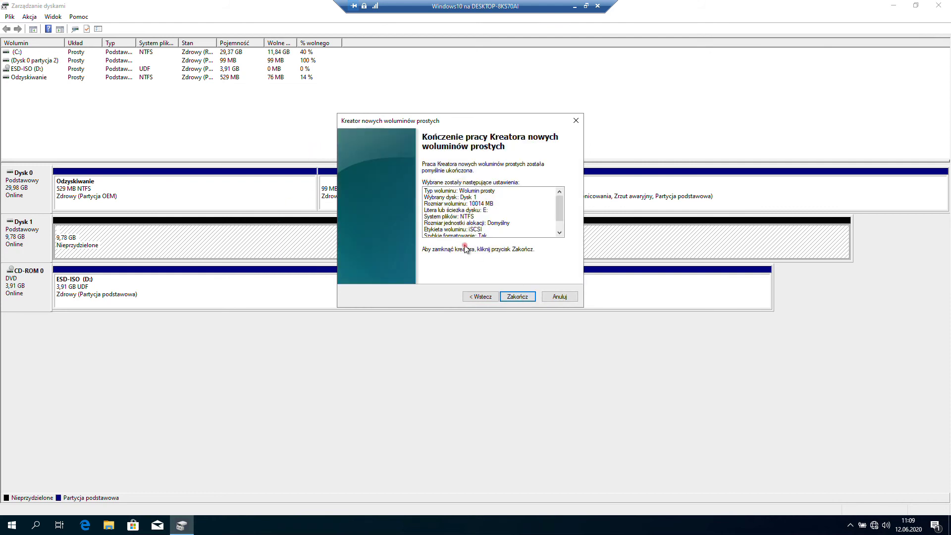
{"action": "left_click", "coordinate": [516, 296]}
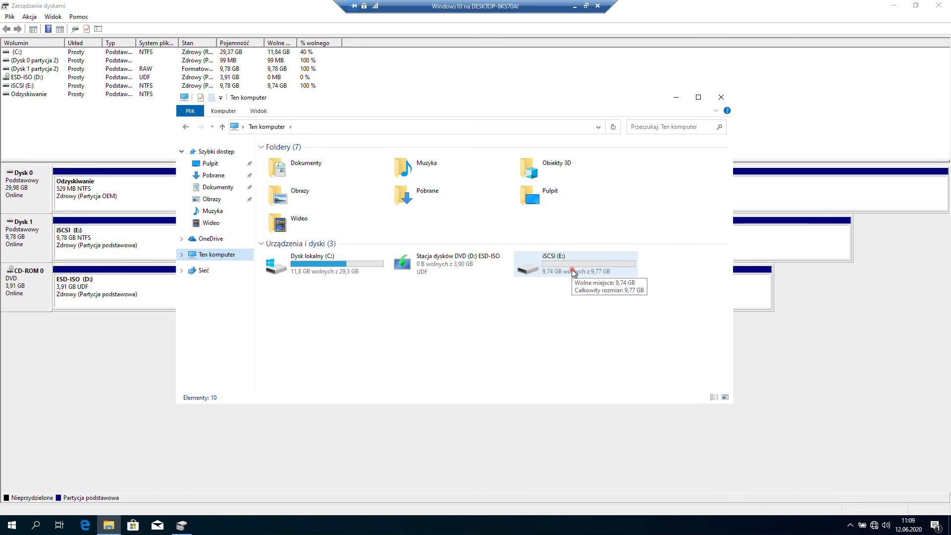
- Create a text document named Test1 on the iSCSI (E:) drive
{"action": "double_click", "coordinate": [573, 272]}
{"action": "right_click", "coordinate": [297, 197]}
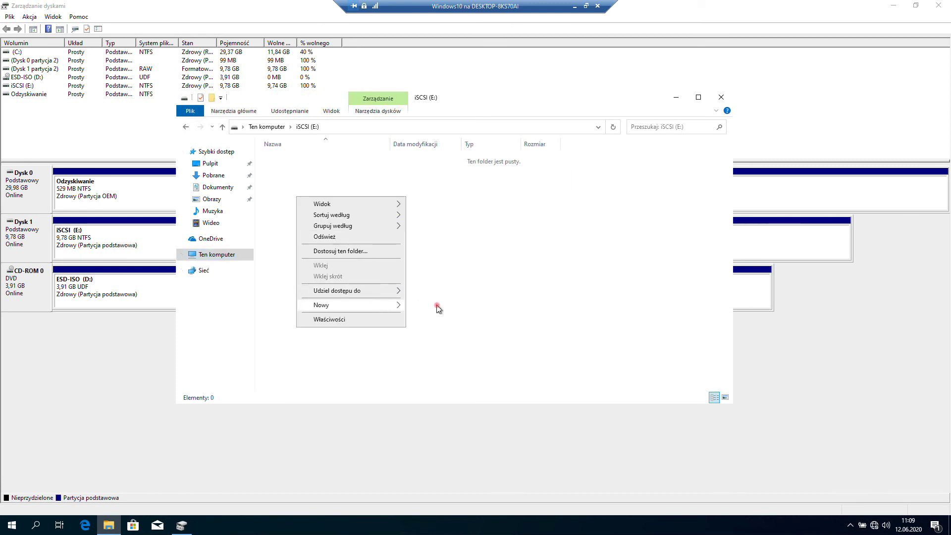
{"action": "mouse_move", "coordinate": [437, 309]}
{"action": "left_click", "coordinate": [437, 357]}
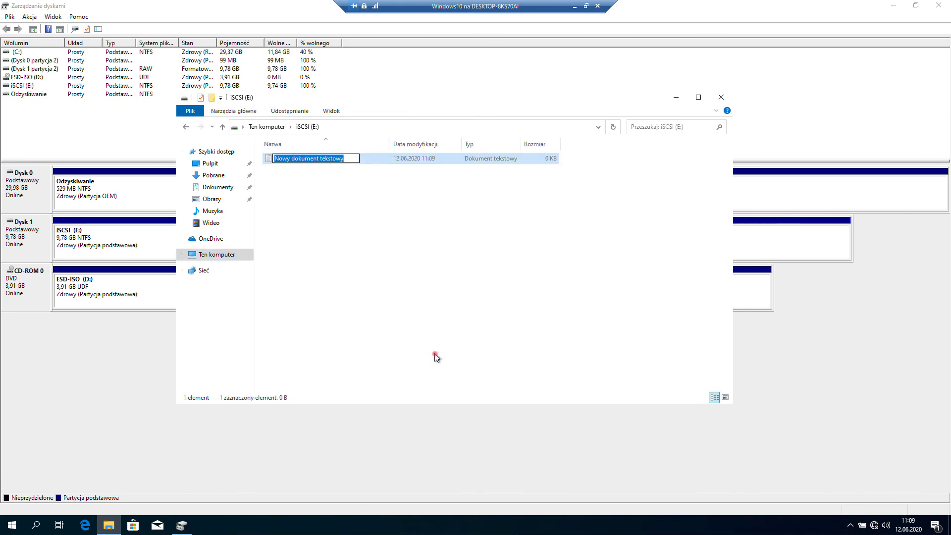
{"action": "type", "text": "Test1"}
{"action": "key", "text": "Return"}
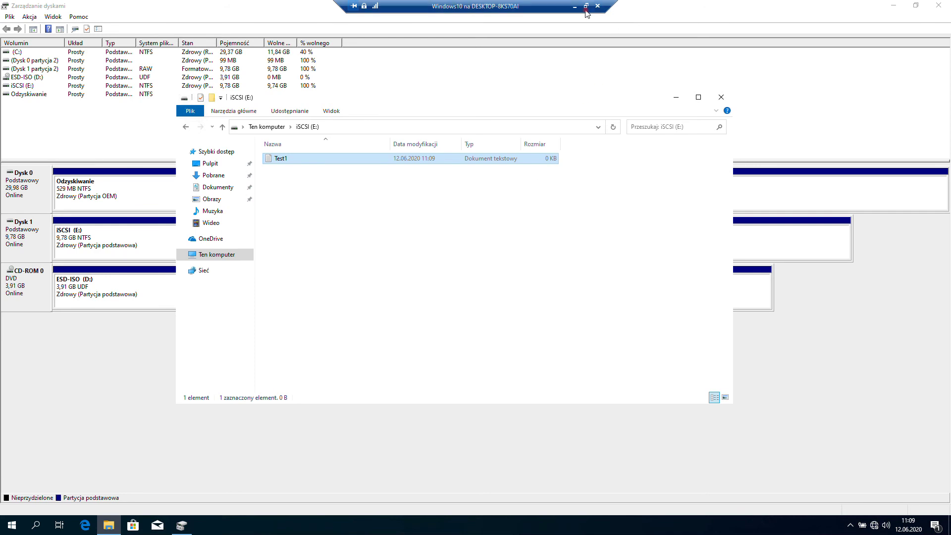
- Switch to Server Manager on DC1, refresh the iSCSI virtual disks, and check the VDiSCSI file in the iSCSIVirtualDisks folder
{"action": "key", "text": "alt+Tab"}
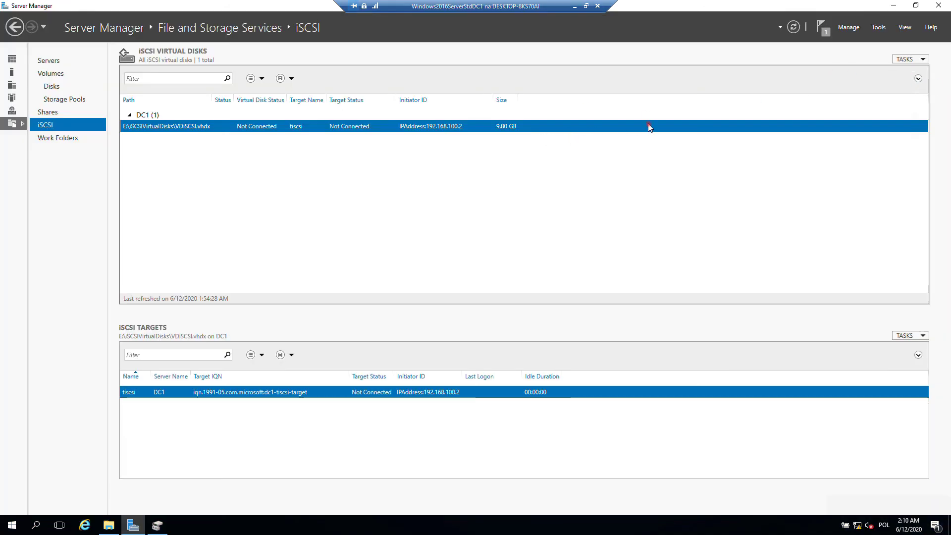
{"action": "left_click", "coordinate": [924, 60]}
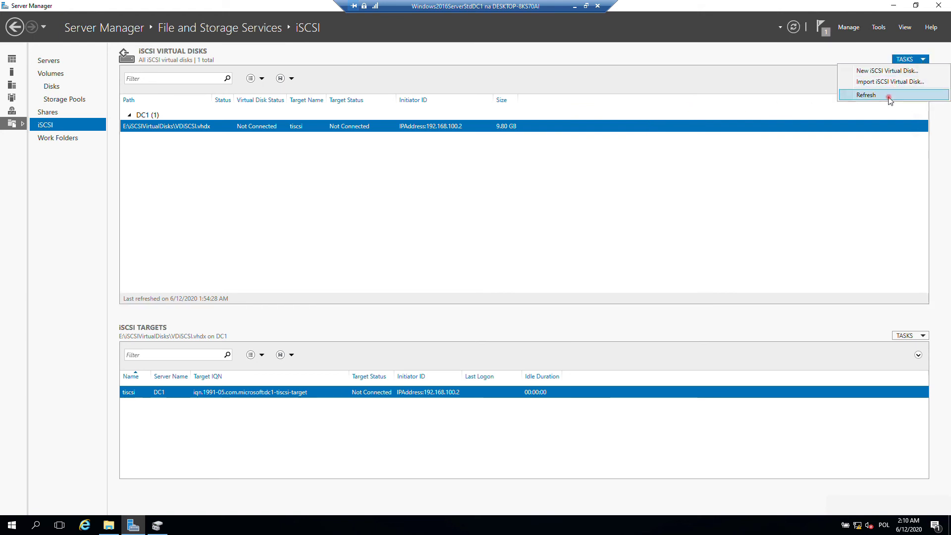
{"action": "left_click", "coordinate": [871, 99]}
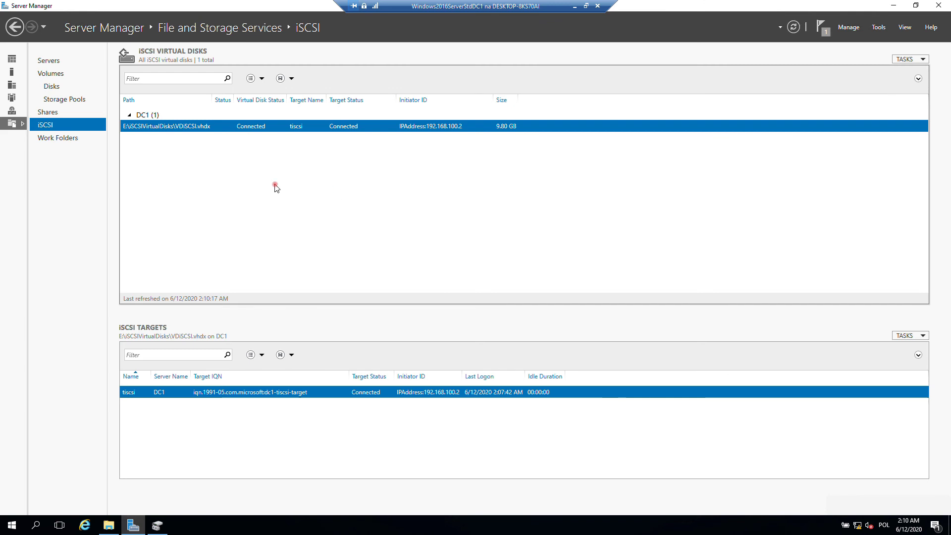
{"action": "left_click", "coordinate": [108, 525]}
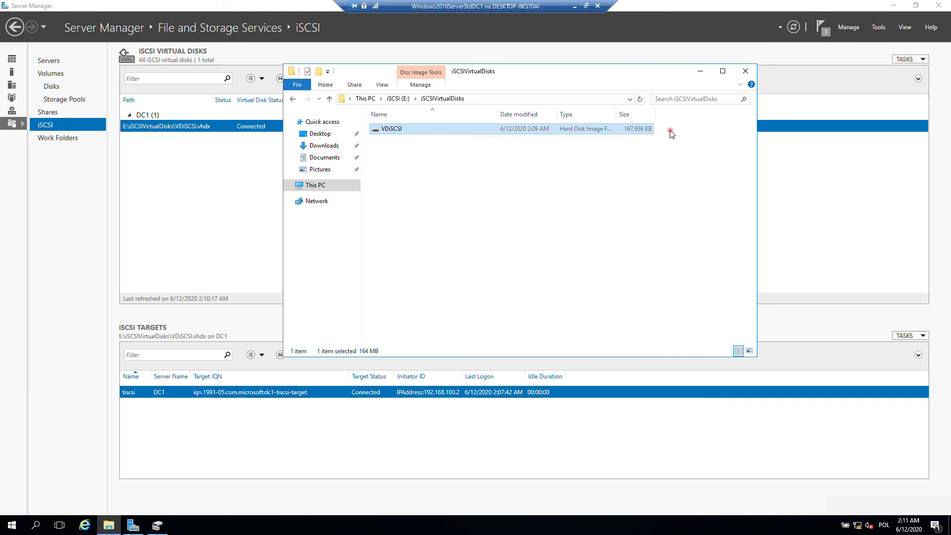
{"action": "left_click", "coordinate": [700, 74]}
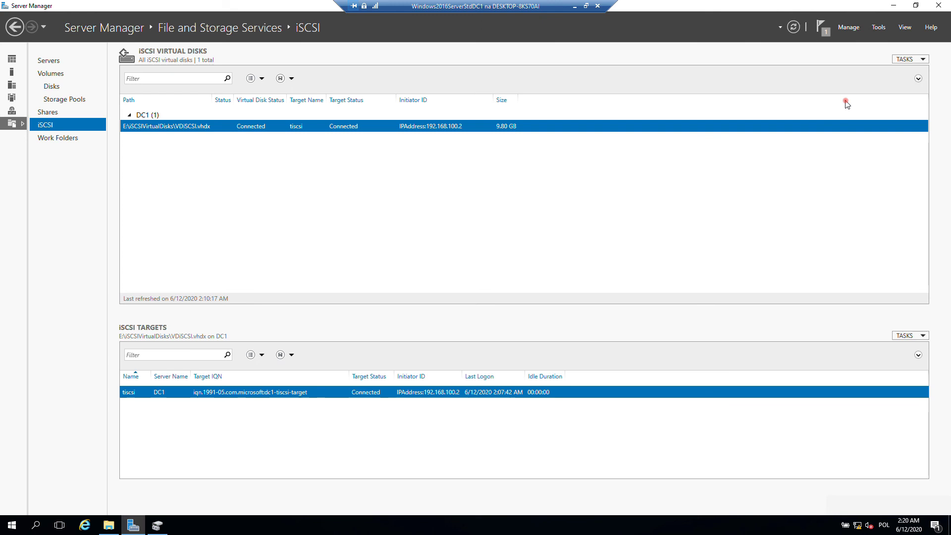
- Add 192.168.100.1 as an iSNS server in the iSCSI Initiator's discovery settings on DC1 and confirm the properties
{"action": "left_click", "coordinate": [879, 28]}
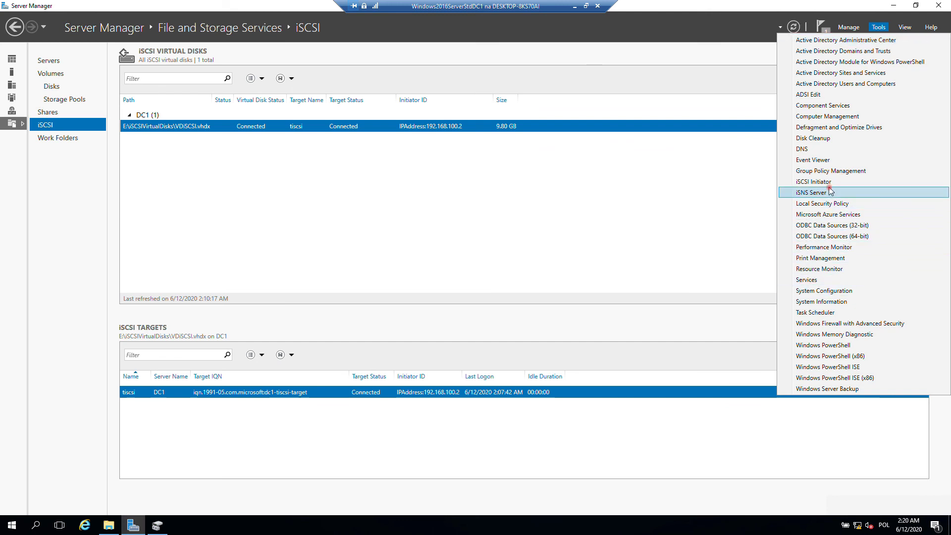
{"action": "left_click", "coordinate": [814, 182]}
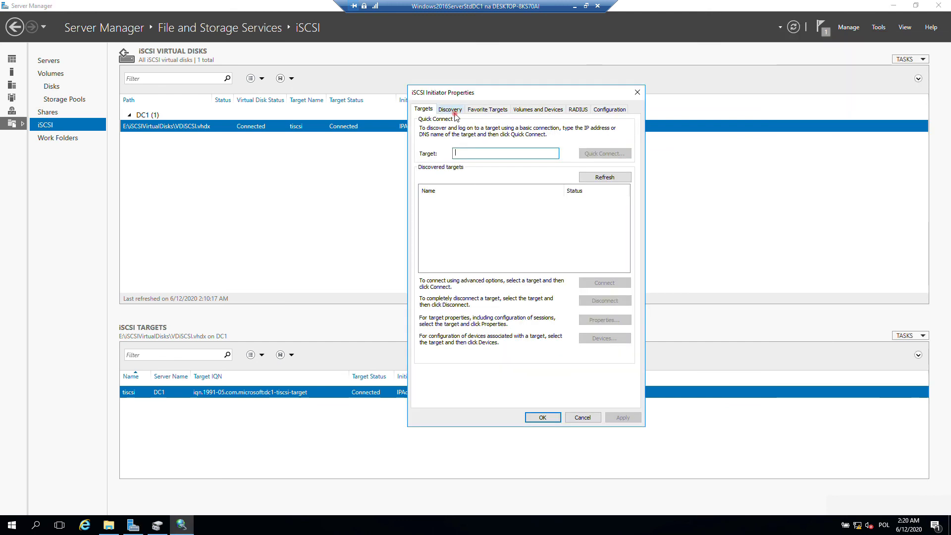
{"action": "left_click", "coordinate": [452, 111]}
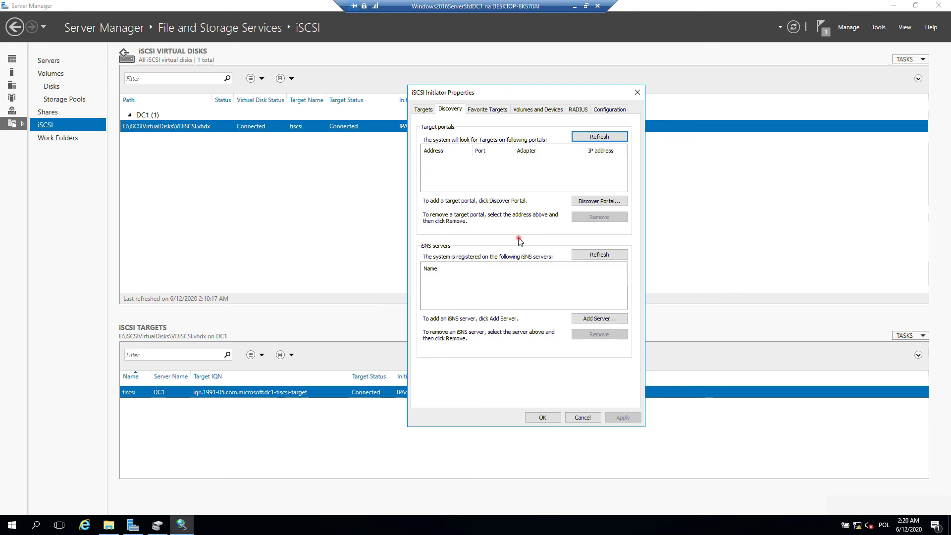
{"action": "left_click", "coordinate": [596, 325]}
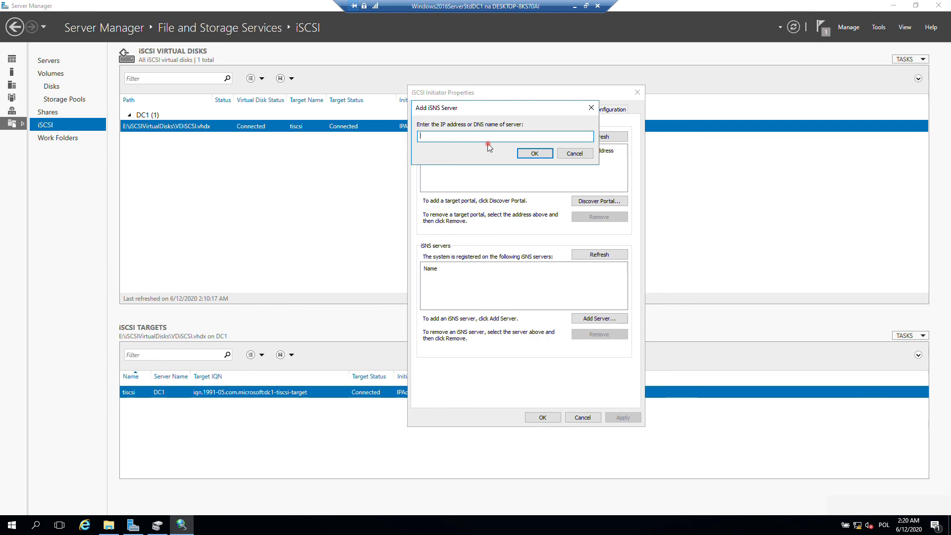
{"action": "type", "text": "192.168.100.1"}
{"action": "left_click", "coordinate": [535, 153]}
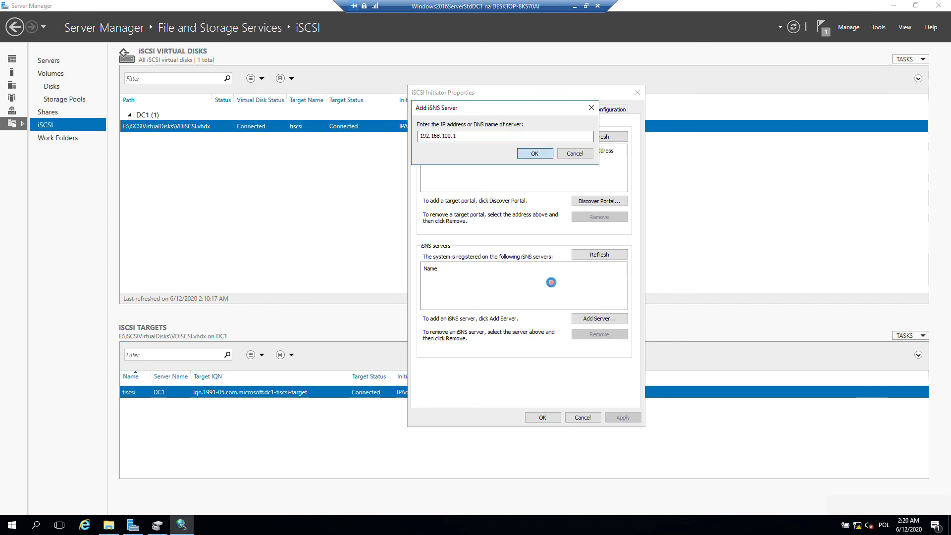
{"action": "left_click", "coordinate": [551, 419]}
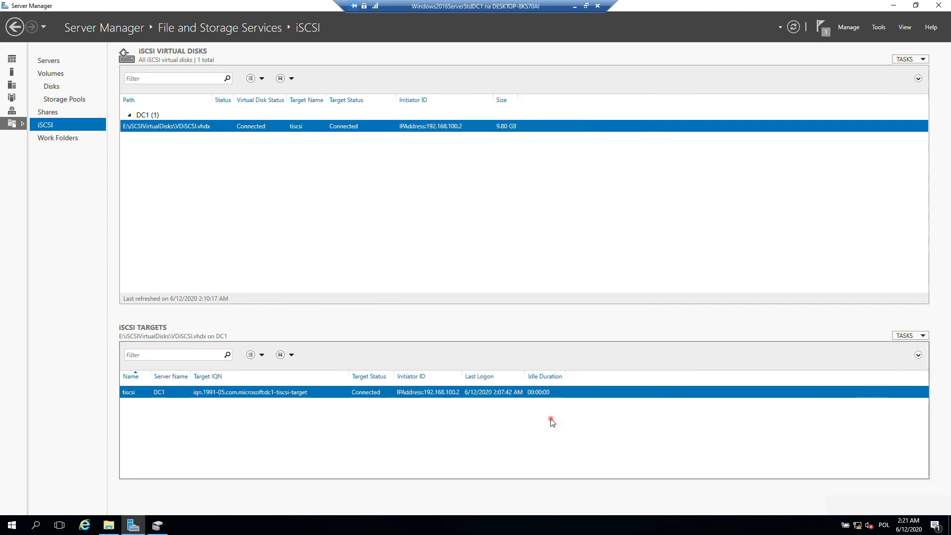
- Review the registered iSCSI initiators and targets in the iSNS Server properties and close them
{"action": "left_click", "coordinate": [878, 29]}
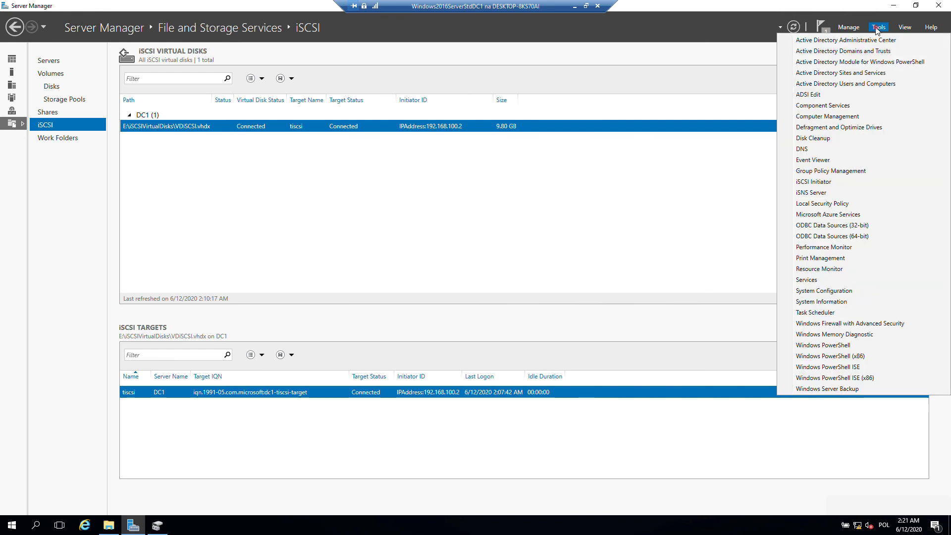
{"action": "left_click", "coordinate": [825, 194]}
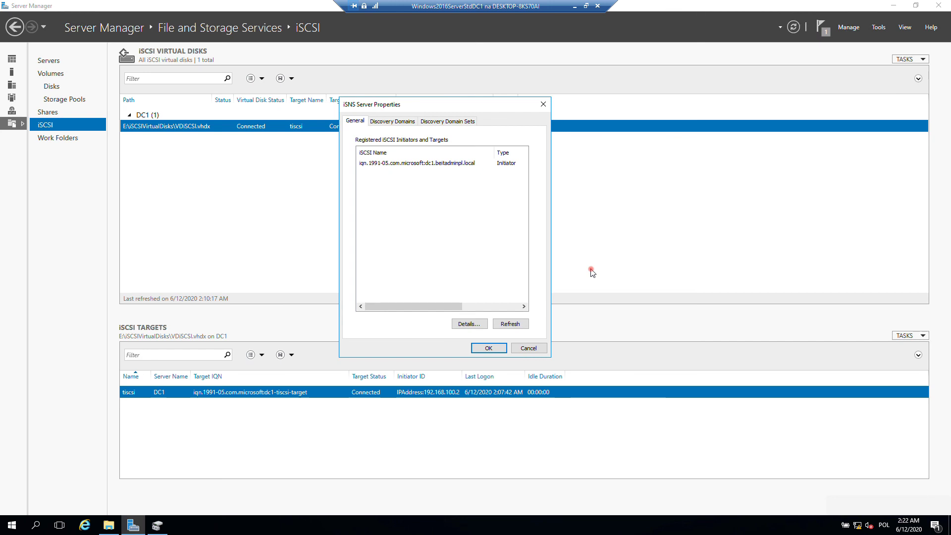
{"action": "key", "text": "Return"}
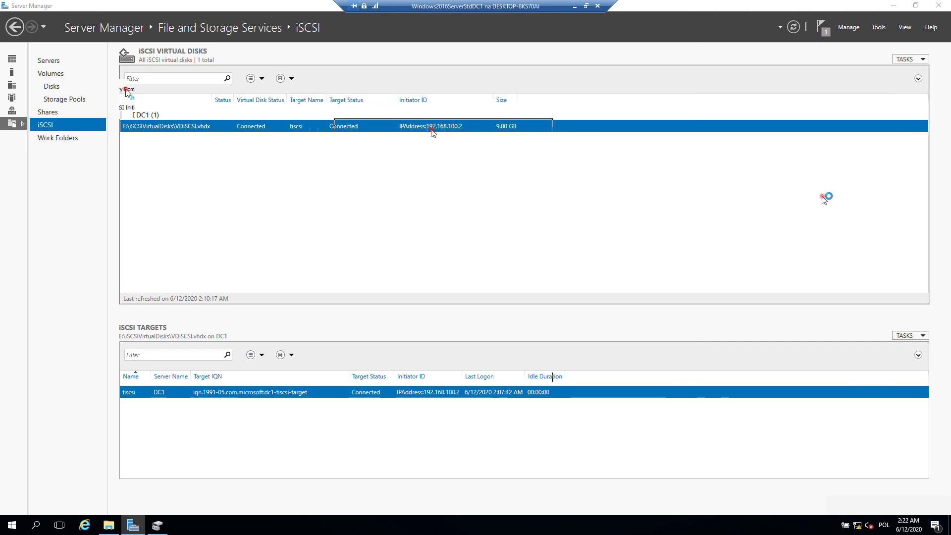